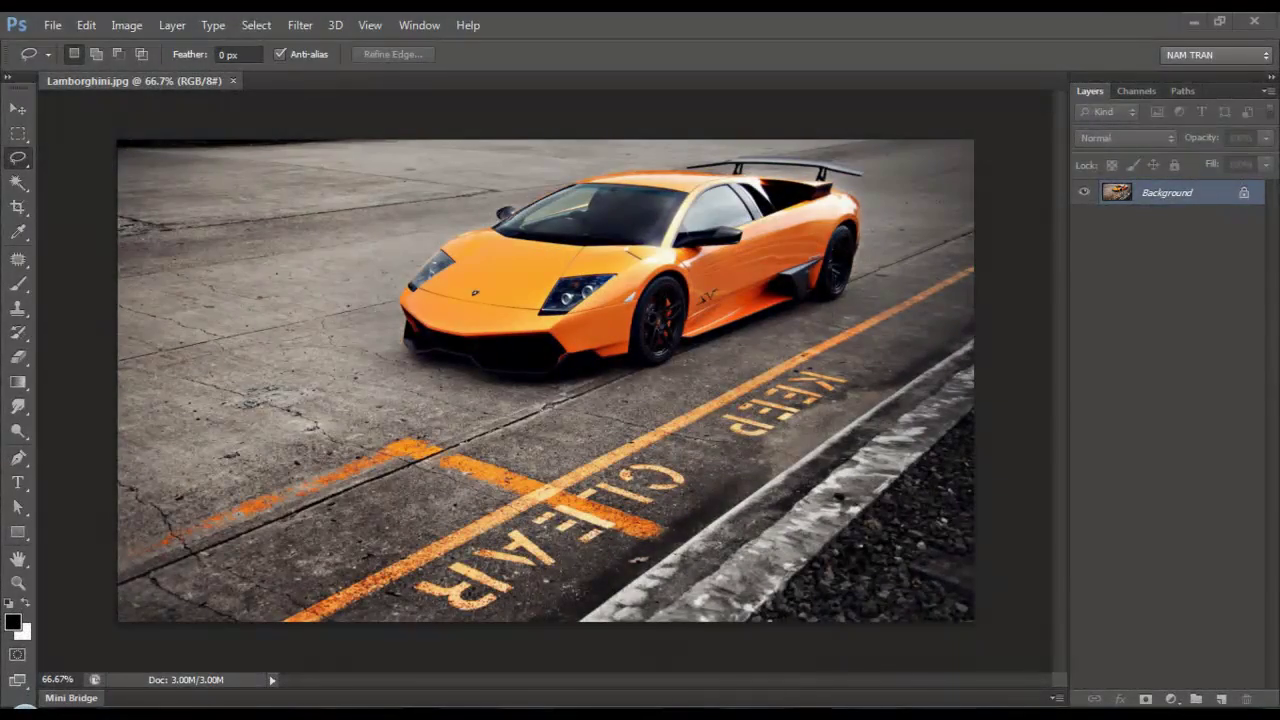
# - Duplicate the Background layer and add a Curves layer with black point raised and white point lowered
pyautogui.press('v')
pyautogui.moveTo(1157, 203); pyautogui.dragTo(1221, 699)
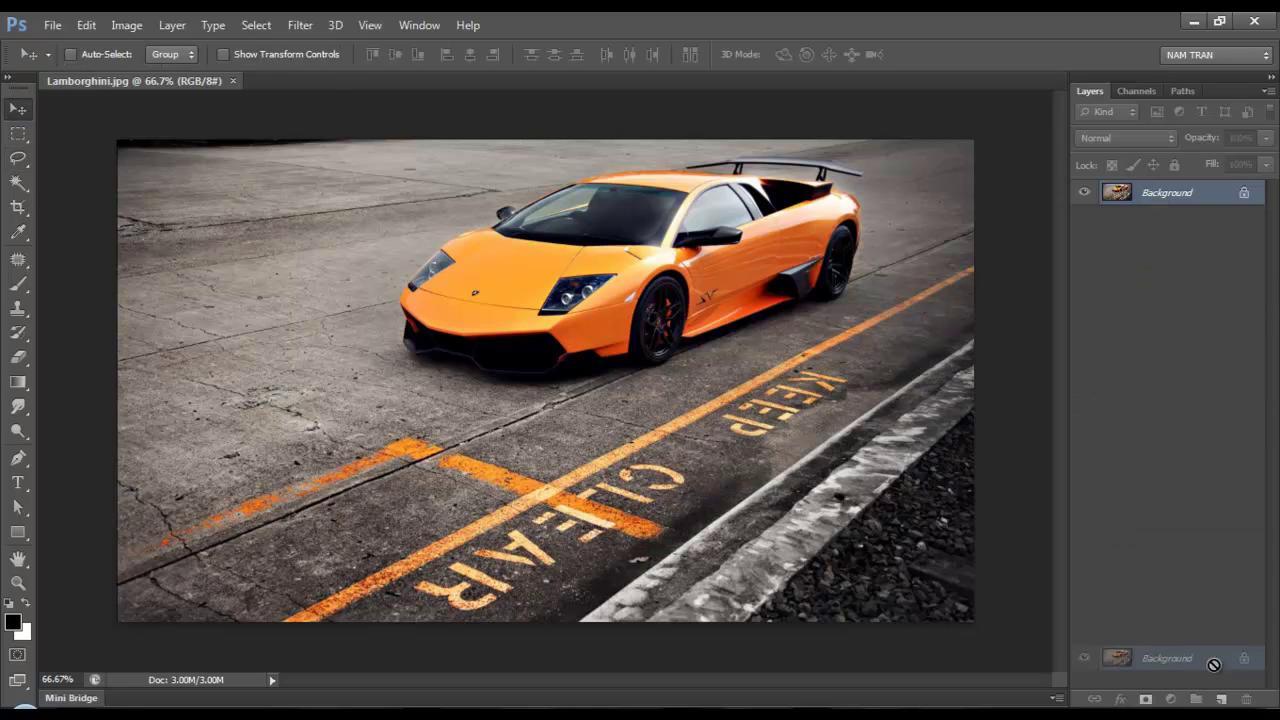
pyautogui.click(1171, 699)
pyautogui.click(1139, 395)
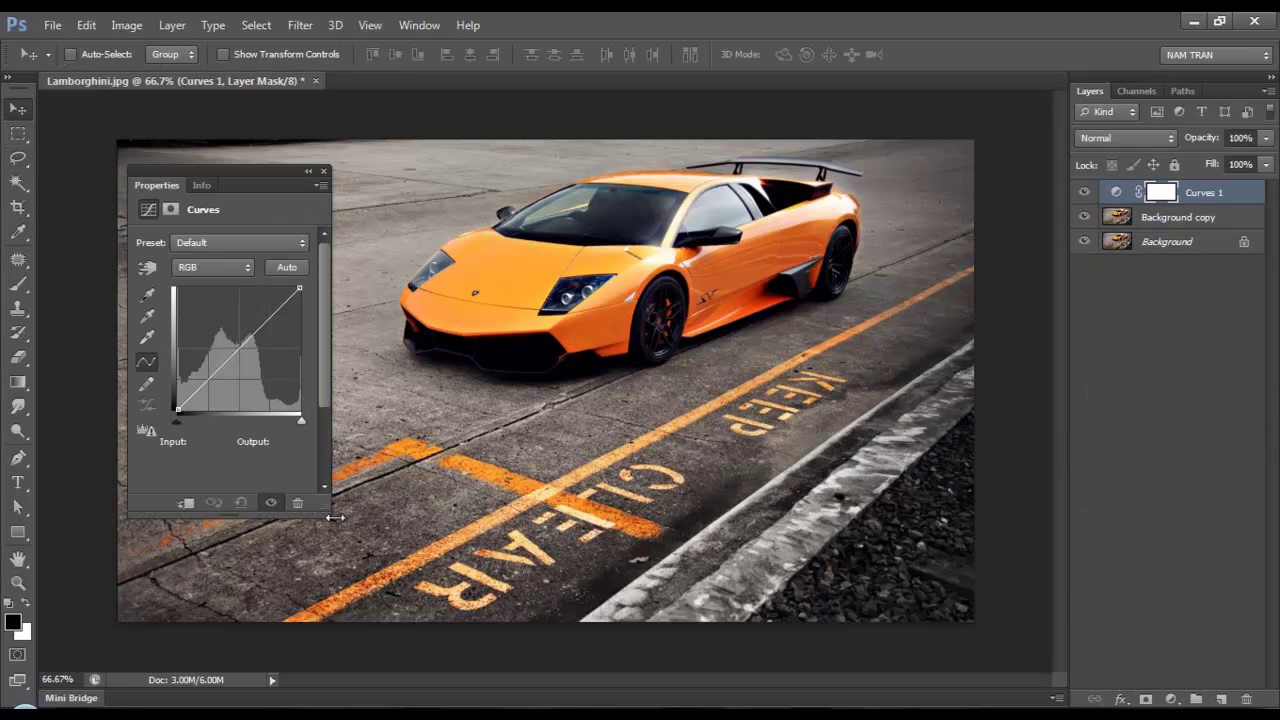
pyautogui.moveTo(181, 410); pyautogui.dragTo(195, 410)
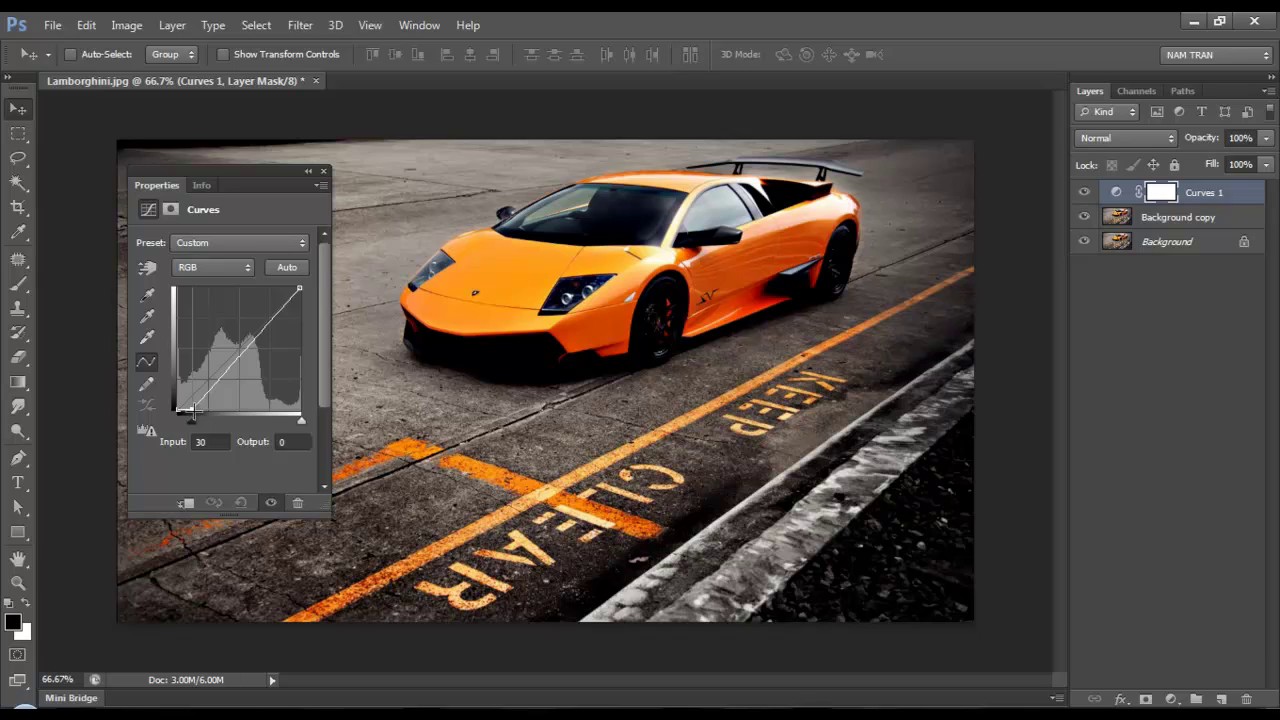
pyautogui.moveTo(299, 289); pyautogui.dragTo(301, 310)
pyautogui.click(323, 171)
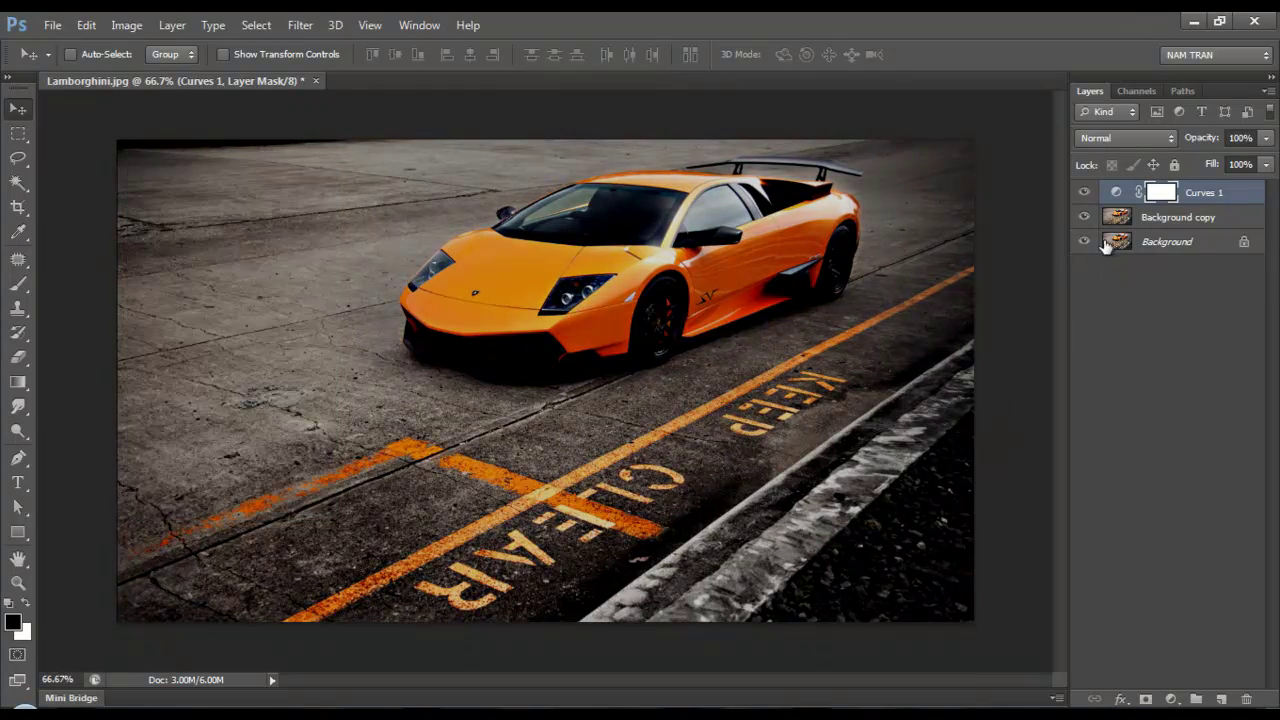
# - Merge the curves with Background copy into one Curves 1 layer and zoom in on the car
pyautogui.keyDown('shift'); pyautogui.click(1180, 217); pyautogui.keyUp('shift')
pyautogui.hotkey('ctrl', 'e')
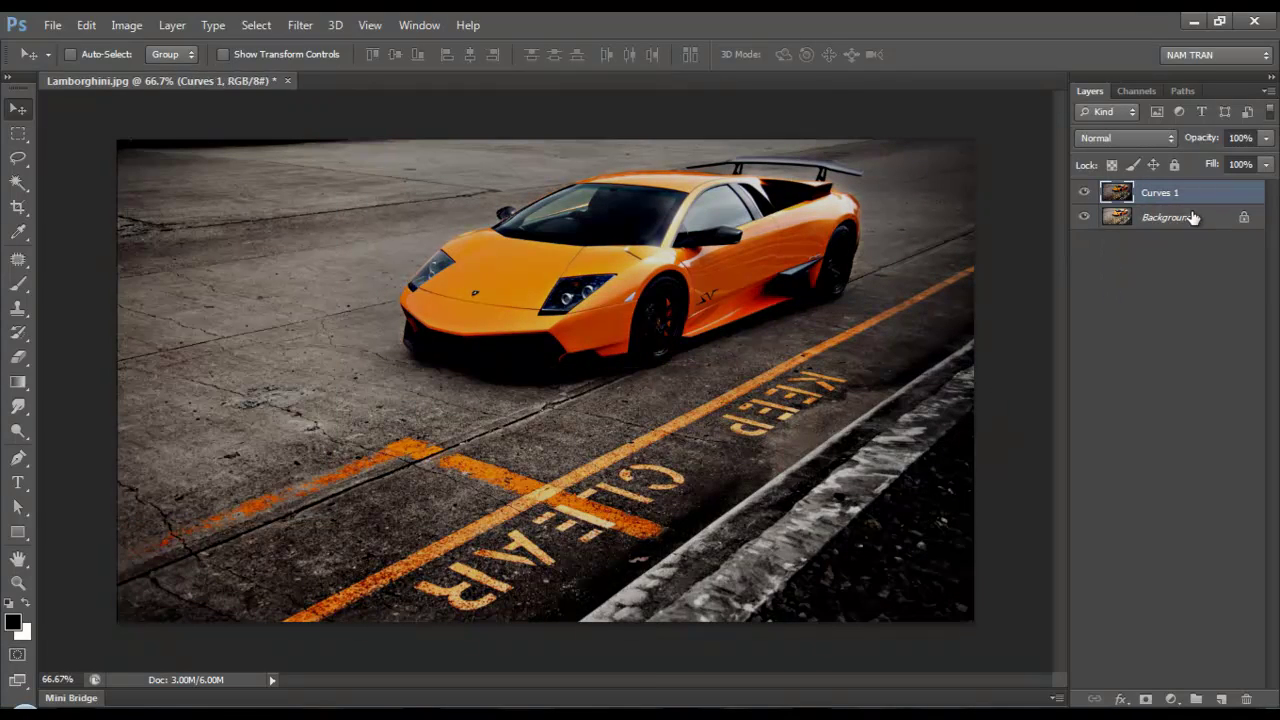
pyautogui.hotkey('ctrl', '+')
pyautogui.moveTo(914, 232); pyautogui.dragTo(816, 306)
# - Lasso the car's lower half, feather it 40 px, and copy it to a new layer
pyautogui.click(24, 159)
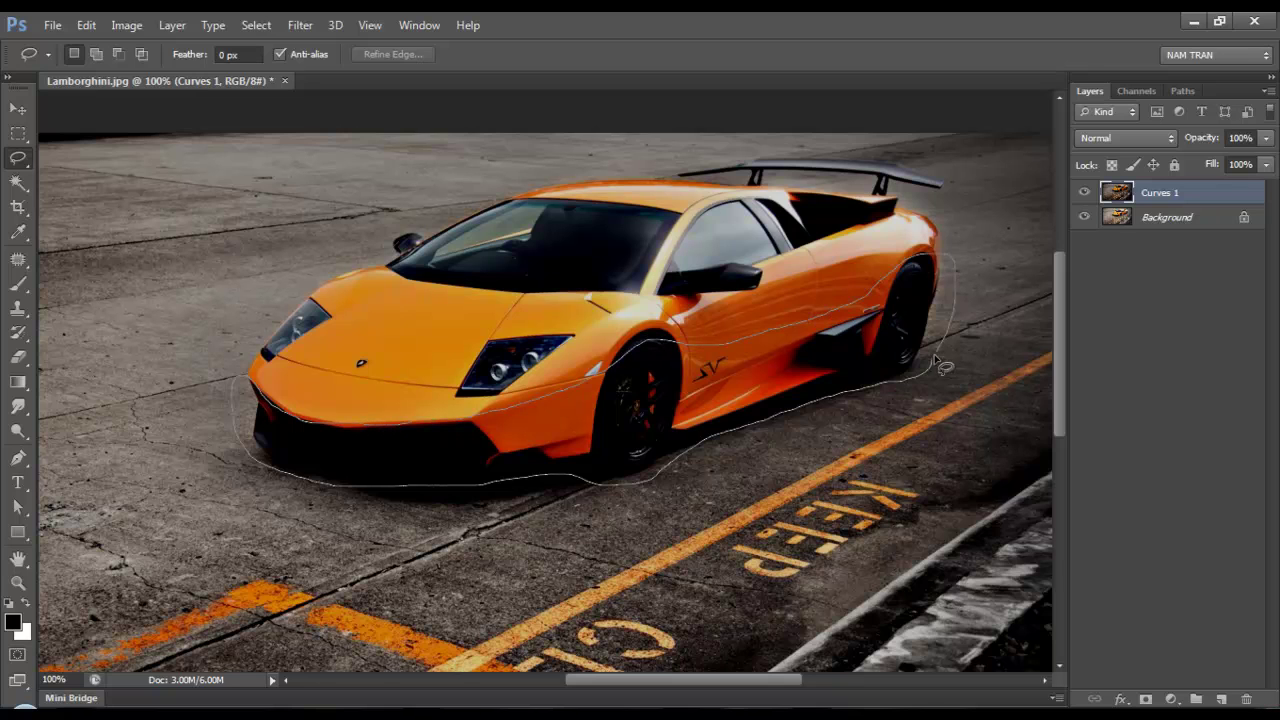
pyautogui.moveTo(936, 360); pyautogui.dragTo(926, 395)
pyautogui.hotkey('shift', 'F6')
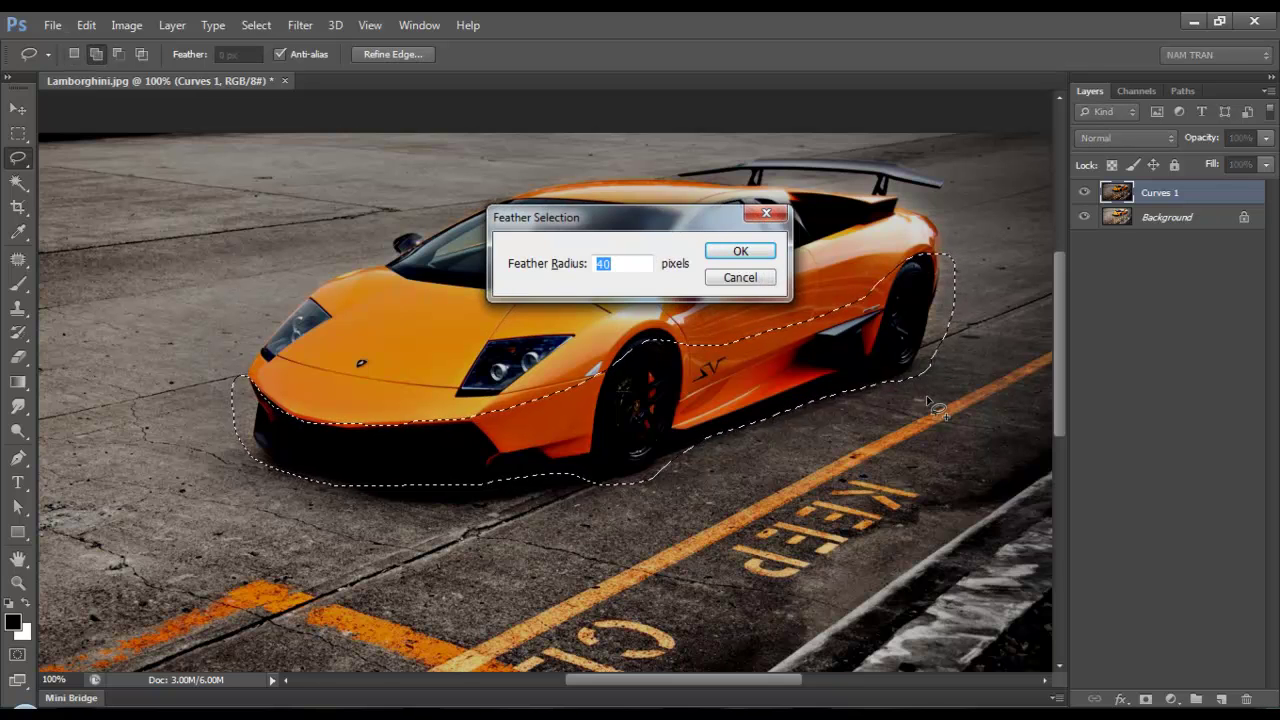
pyautogui.press('Return')
pyautogui.hotkey('ctrl', '-')
pyautogui.hotkey('ctrl', '-')
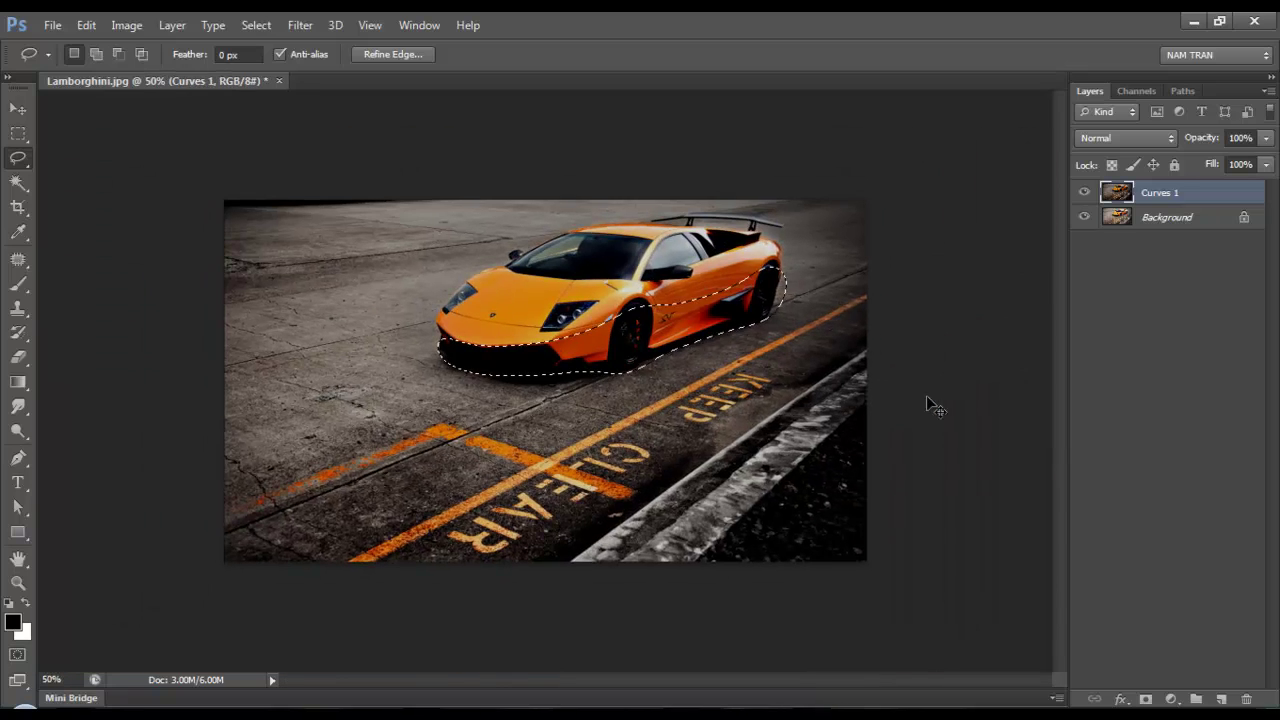
pyautogui.hotkey('ctrl', 'j')
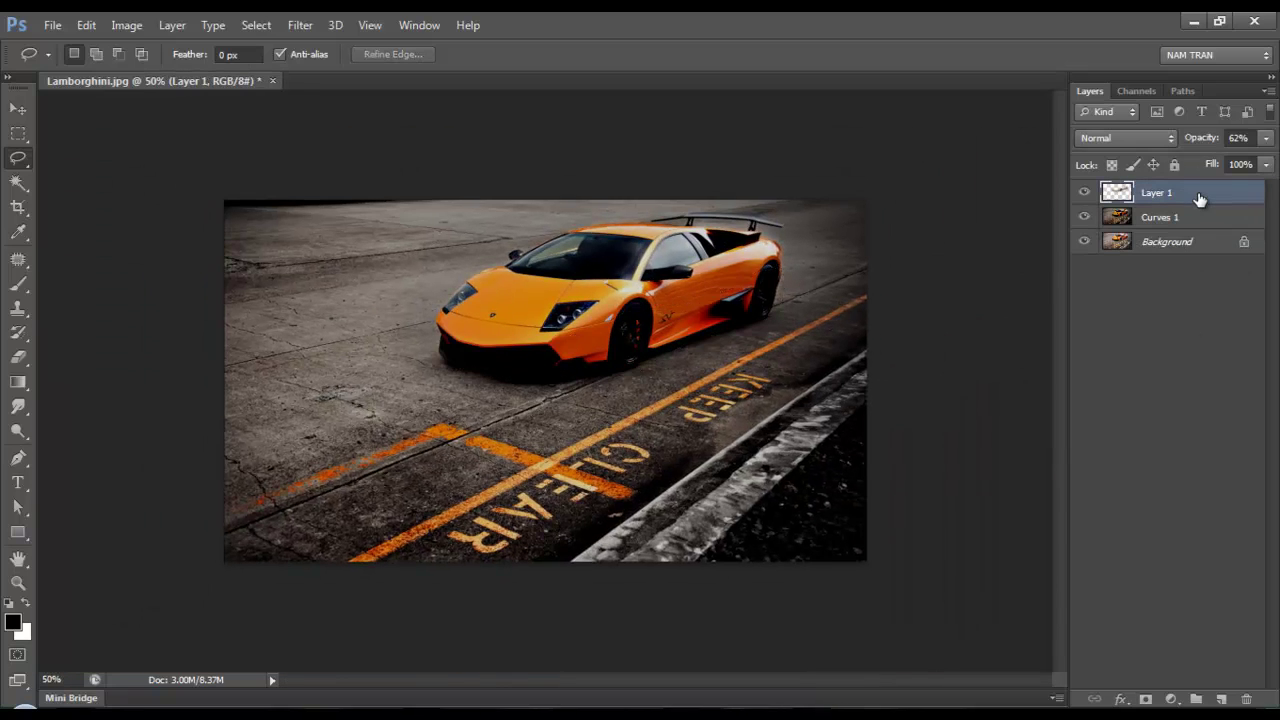
# - Flip the copied car part vertically
pyautogui.hotkey('ctrl', 't')
pyautogui.rightClick(711, 296)
pyautogui.click(760, 605)
pyautogui.press('Return')
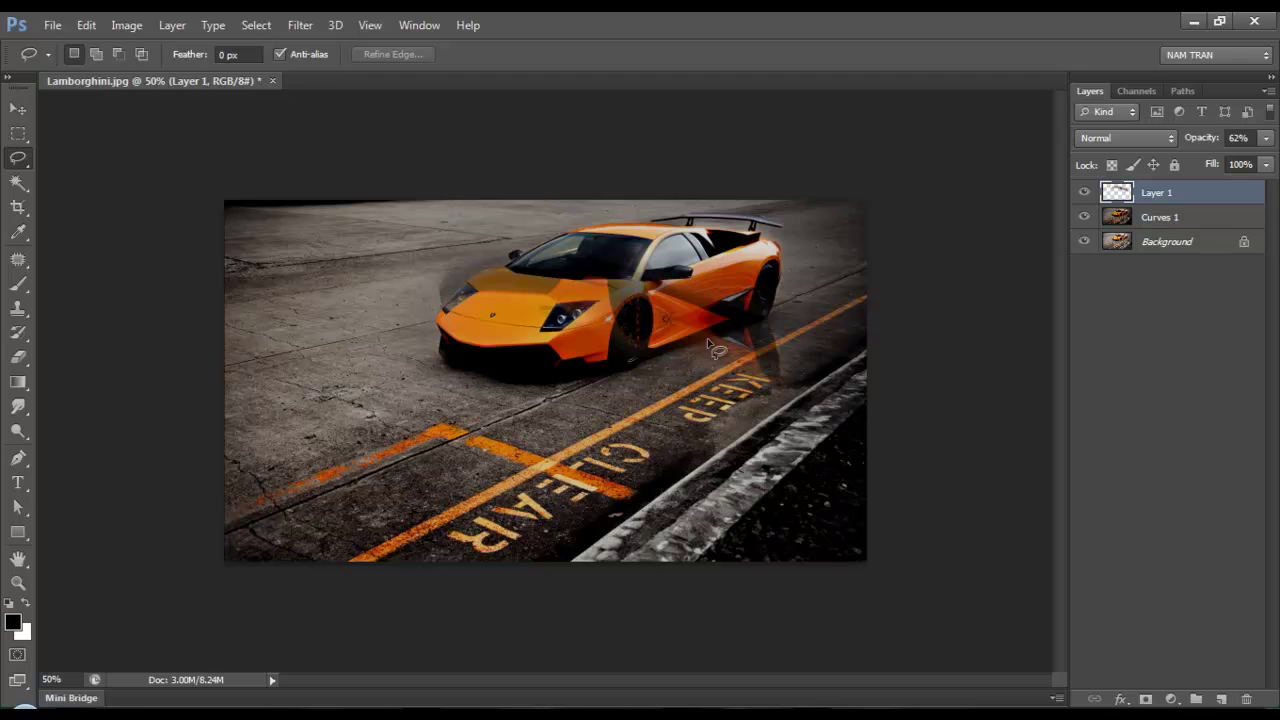
# - Distort the flipped copy so it stretches down below the car as a reflection
pyautogui.click(18, 108)
pyautogui.hotkey('ctrl', 't')
pyautogui.rightClick(514, 300)
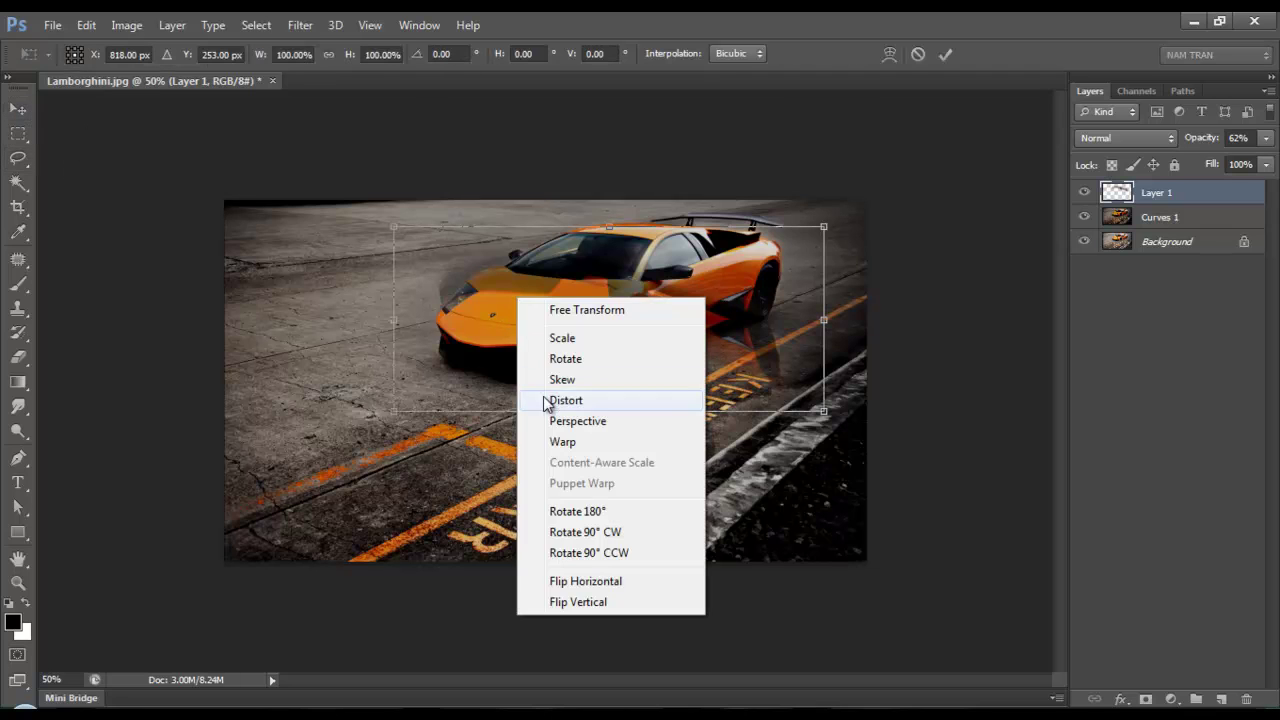
pyautogui.click(566, 400)
pyautogui.moveTo(395, 326); pyautogui.dragTo(394, 543)
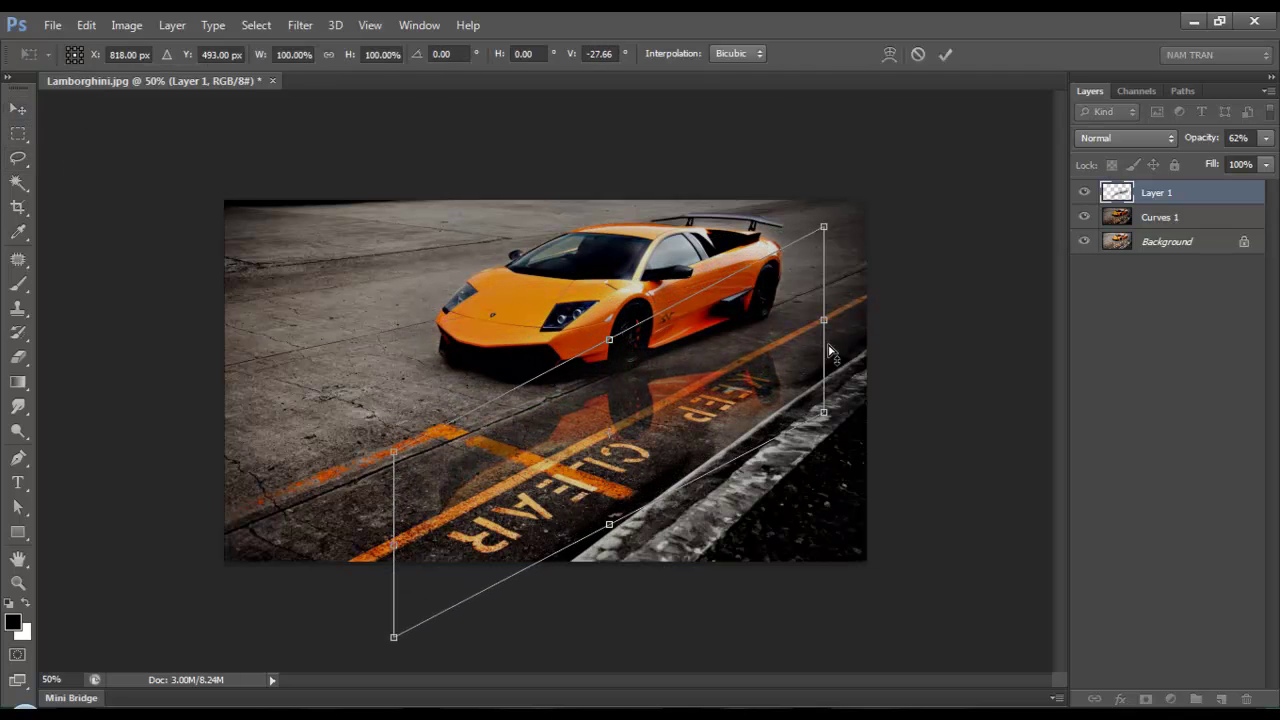
pyautogui.moveTo(824, 321); pyautogui.dragTo(824, 288)
pyautogui.moveTo(396, 543); pyautogui.dragTo(394, 577)
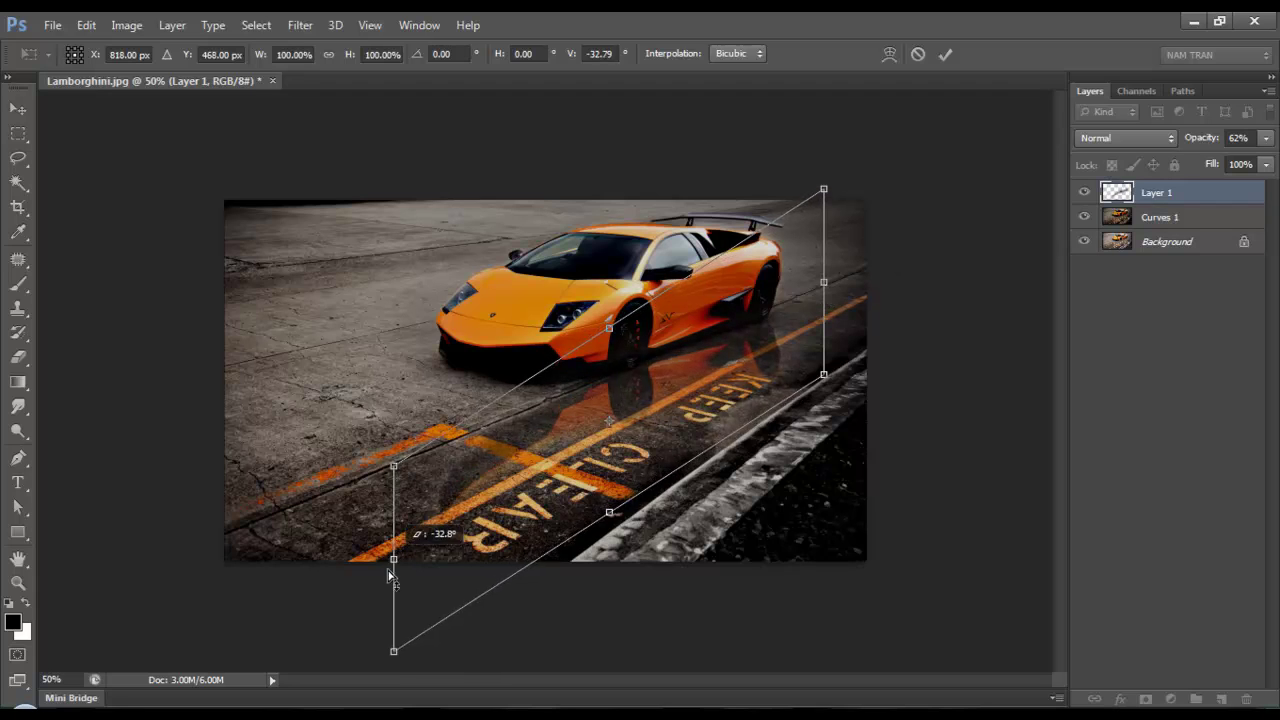
# - Puppet Warp the reflection with pins, bending its ends and middle up under the car
pyautogui.press('Return')
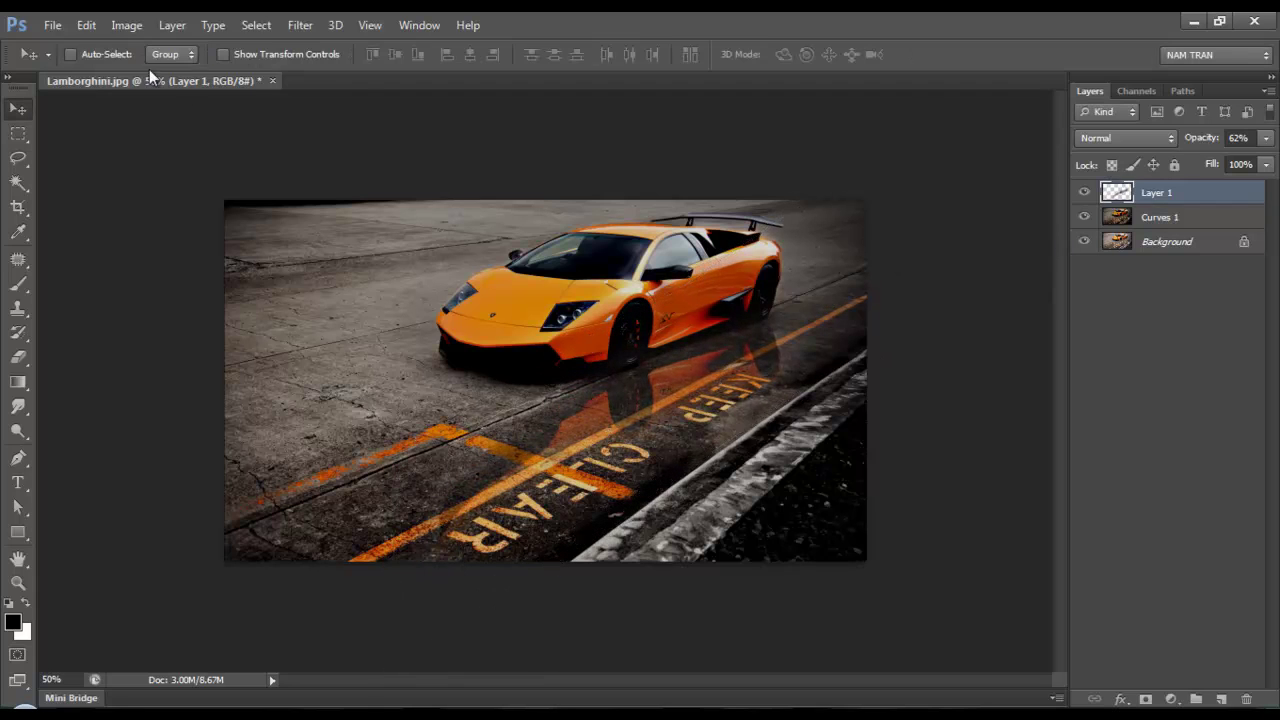
pyautogui.click(86, 25)
pyautogui.click(150, 348)
pyautogui.scroll(2, 594, 462)
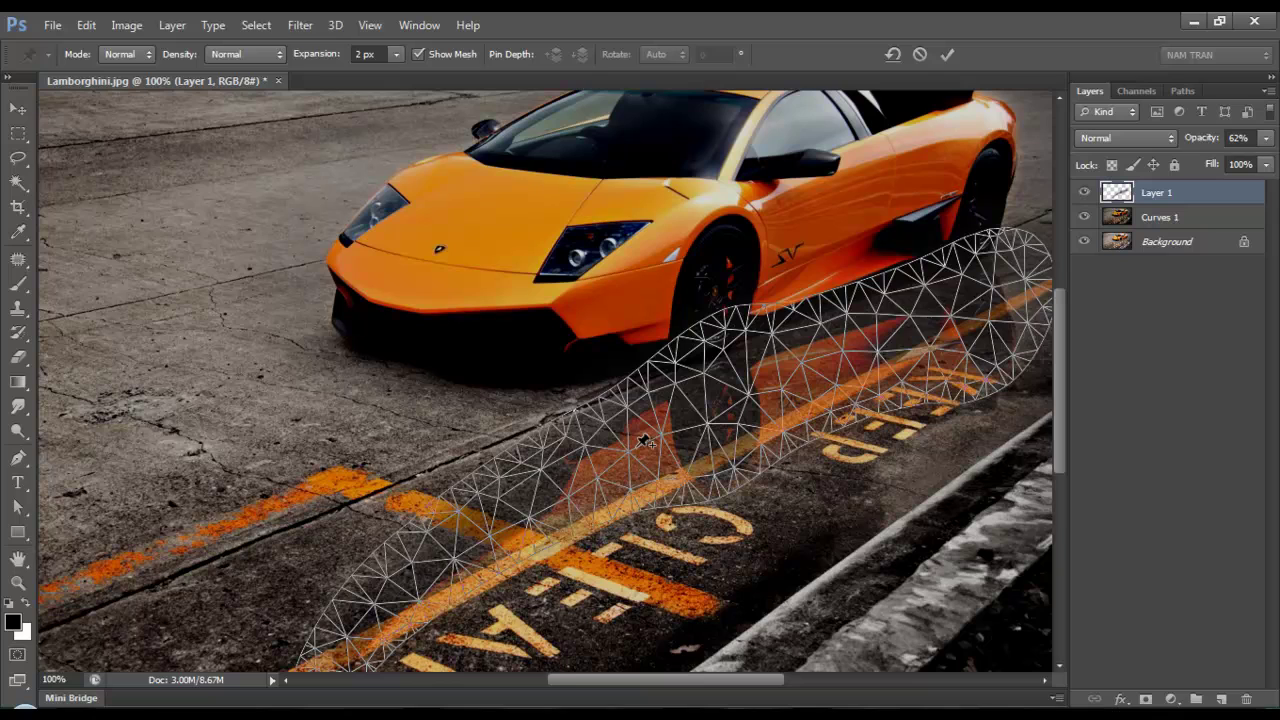
pyautogui.click(837, 313)
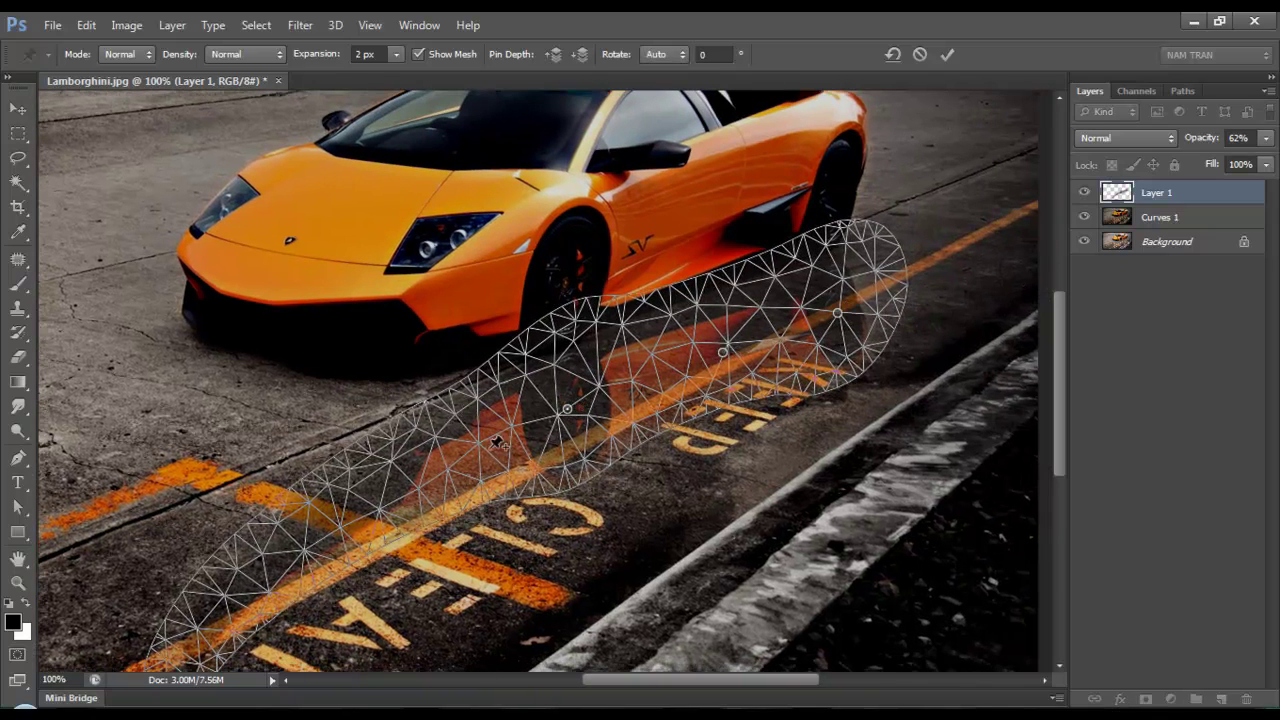
pyautogui.moveTo(300, 434); pyautogui.dragTo(361, 344)
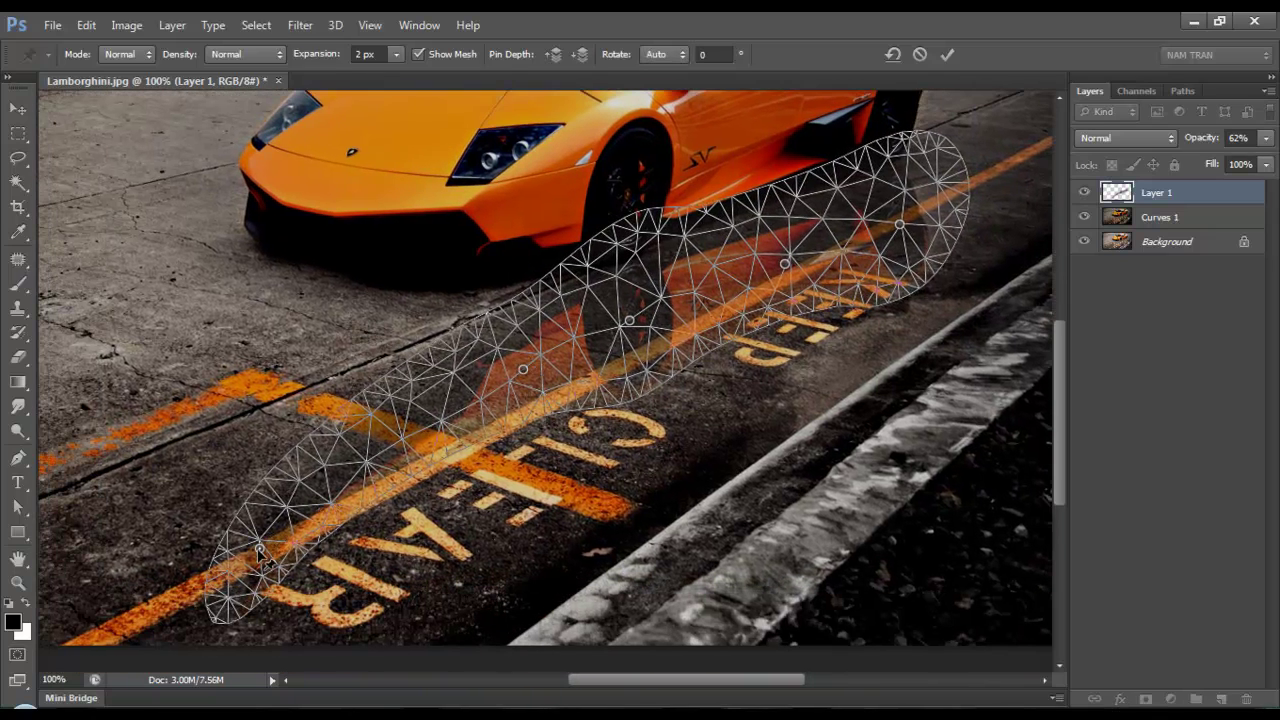
pyautogui.moveTo(261, 550); pyautogui.dragTo(266, 272)
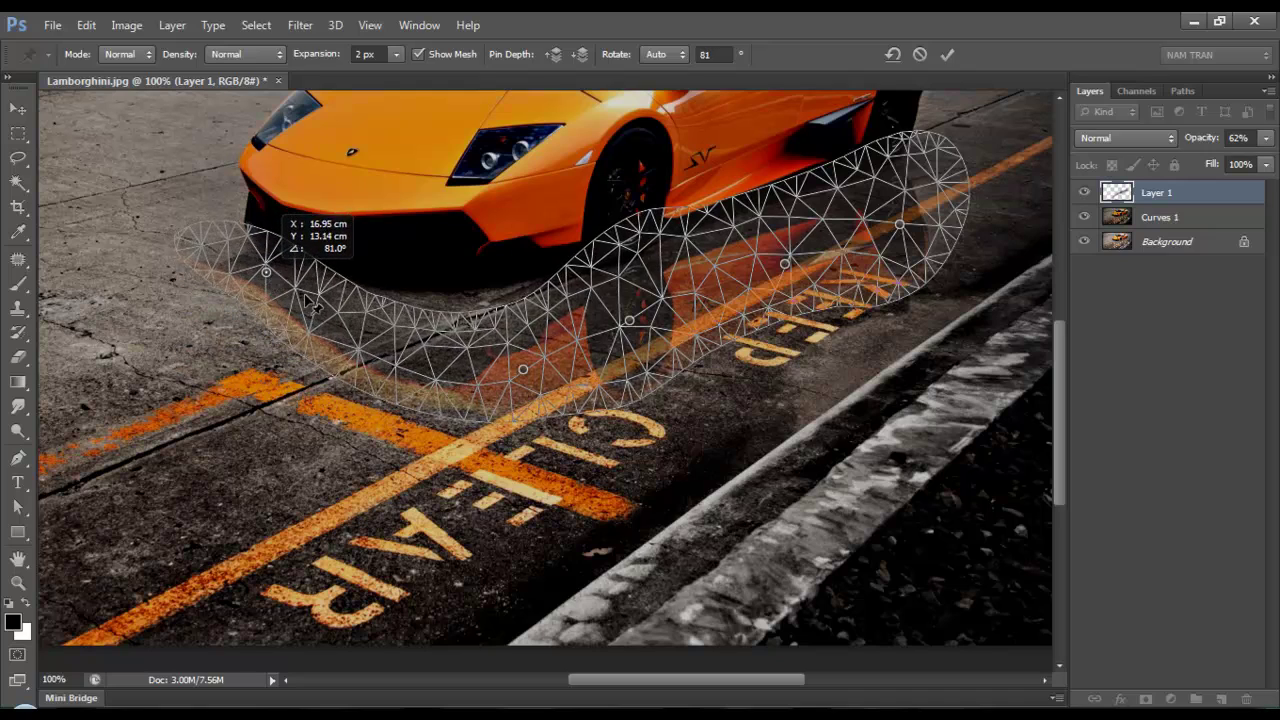
pyautogui.moveTo(523, 369); pyautogui.dragTo(525, 325)
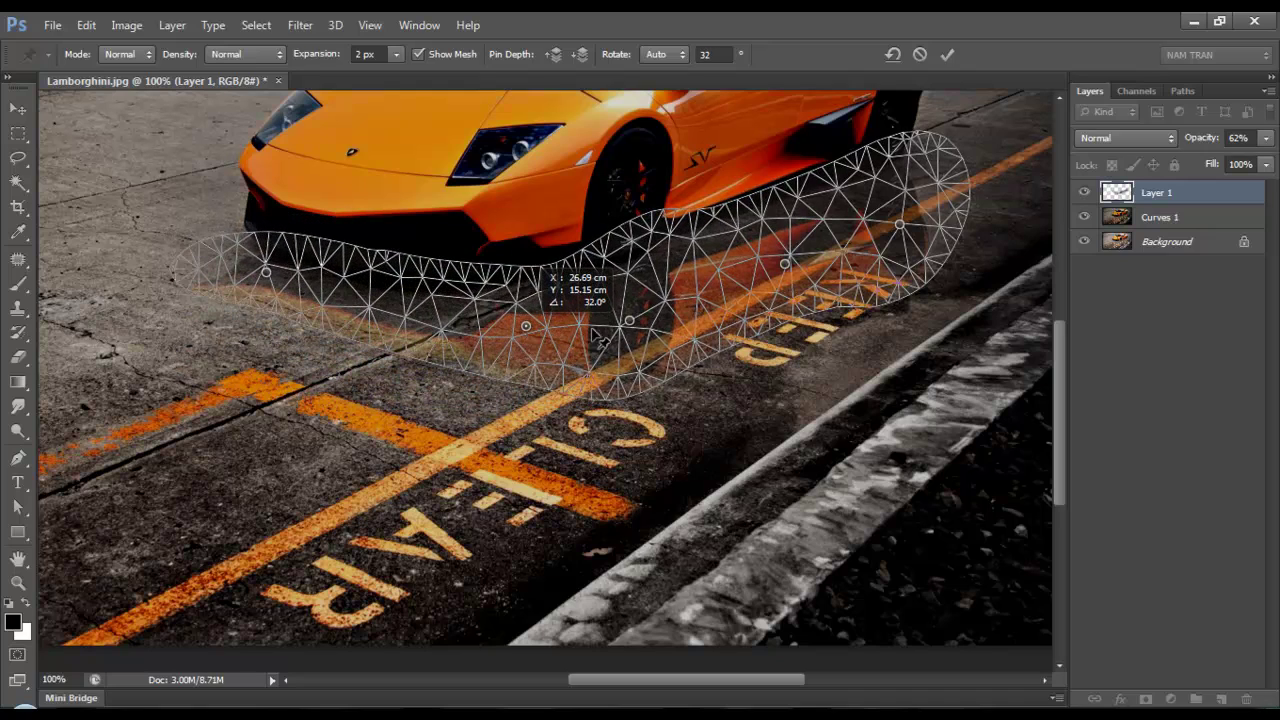
pyautogui.moveTo(785, 263); pyautogui.dragTo(785, 249)
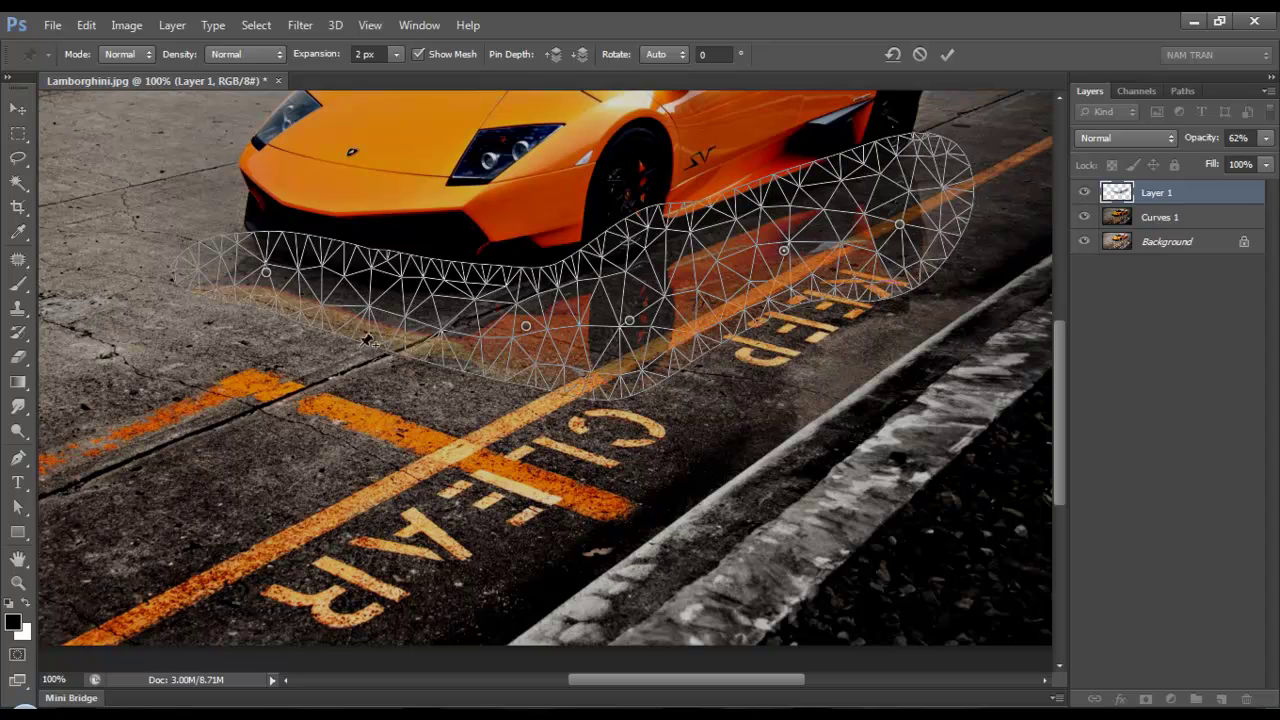
pyautogui.moveTo(368, 340); pyautogui.dragTo(373, 305)
pyautogui.press('Return')
# - Refine the reflection with a Warp transform so it follows the road
pyautogui.hotkey('ctrl', '-')
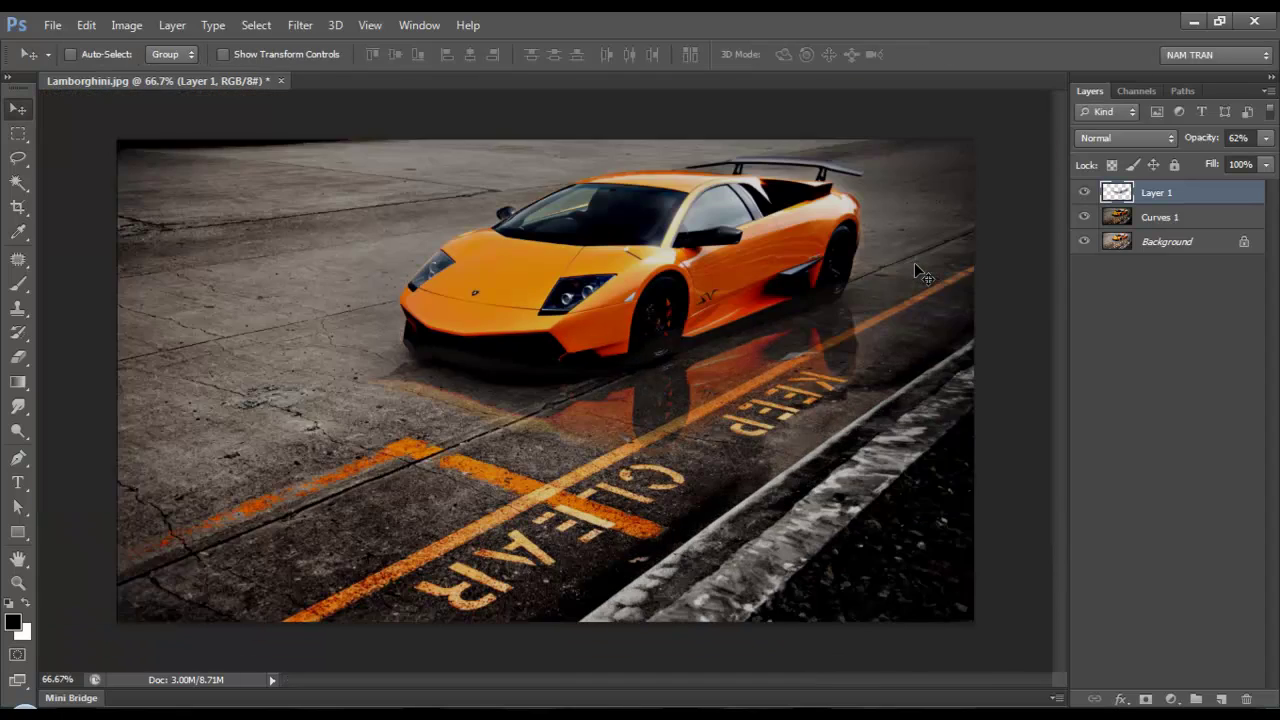
pyautogui.hotkey('ctrl', '-')
pyautogui.hotkey('ctrl', 't')
pyautogui.rightClick(724, 381)
pyautogui.click(764, 519)
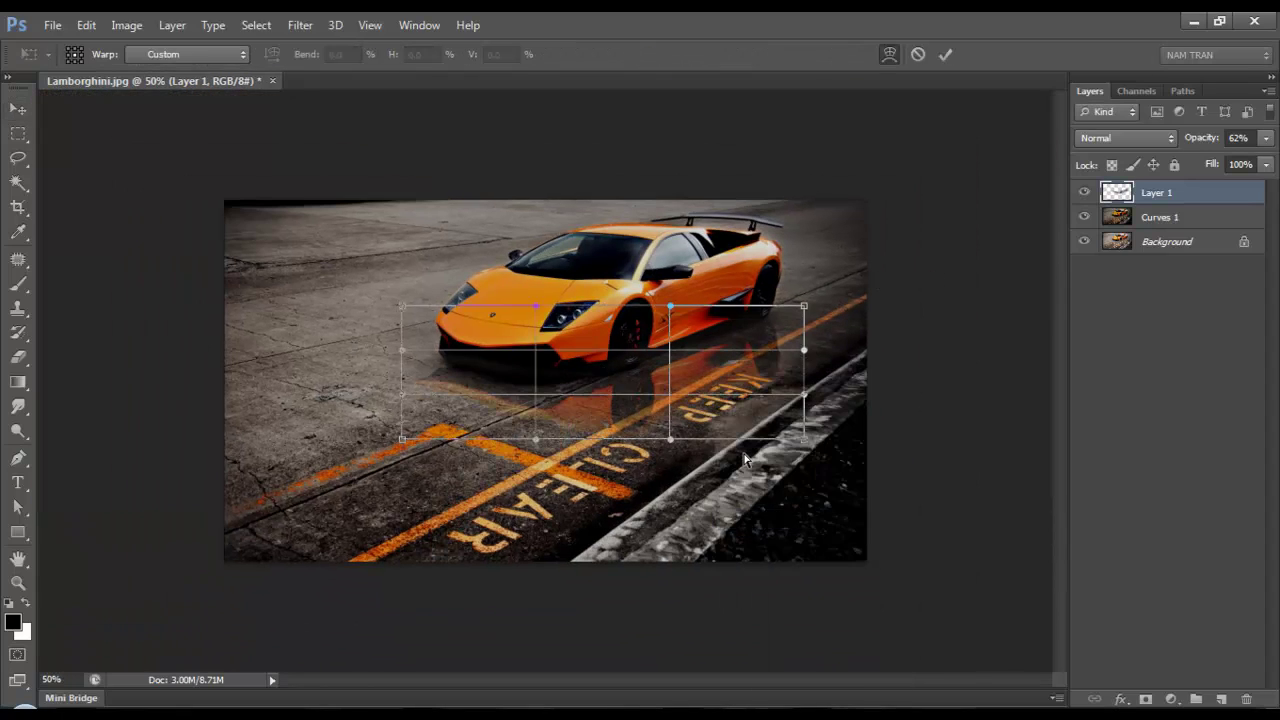
pyautogui.hotkey('ctrl', '+')
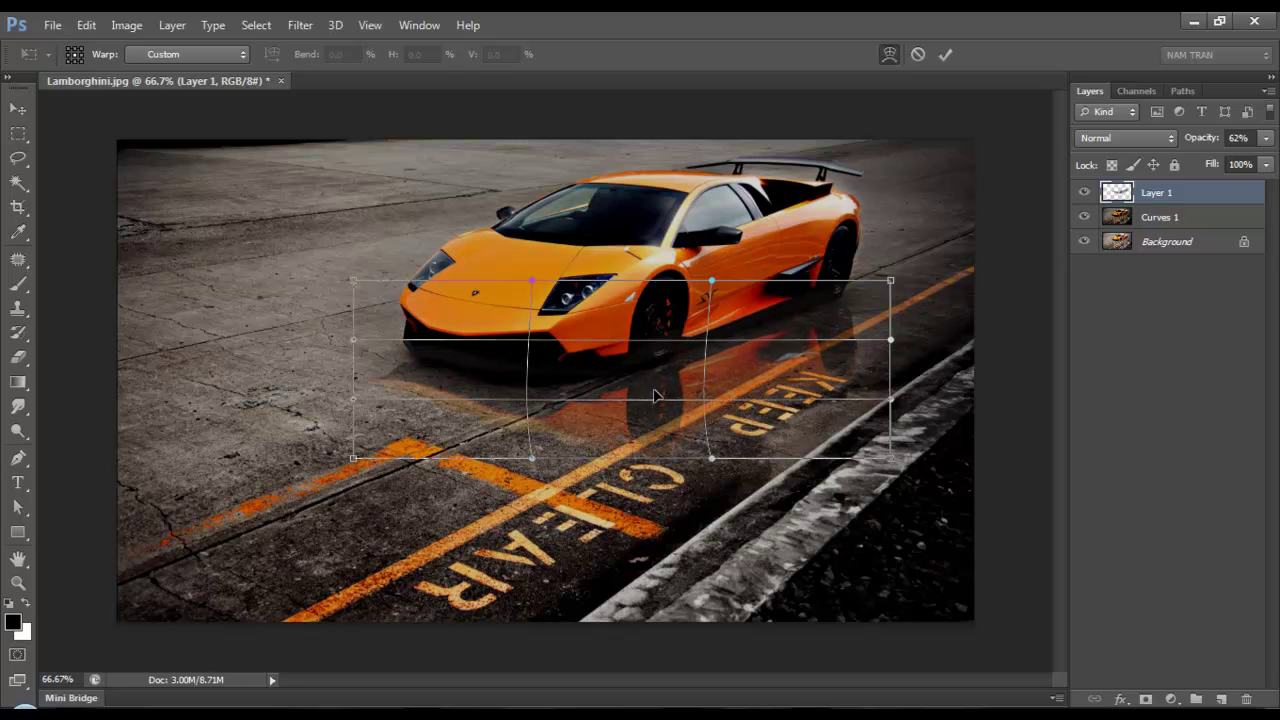
pyautogui.moveTo(890, 398)
pyautogui.mouseDown()
pyautogui.moveTo(868, 393)
pyautogui.moveTo(817, 328)
pyautogui.mouseUp()
pyautogui.moveTo(545, 416); pyautogui.dragTo(651, 420)
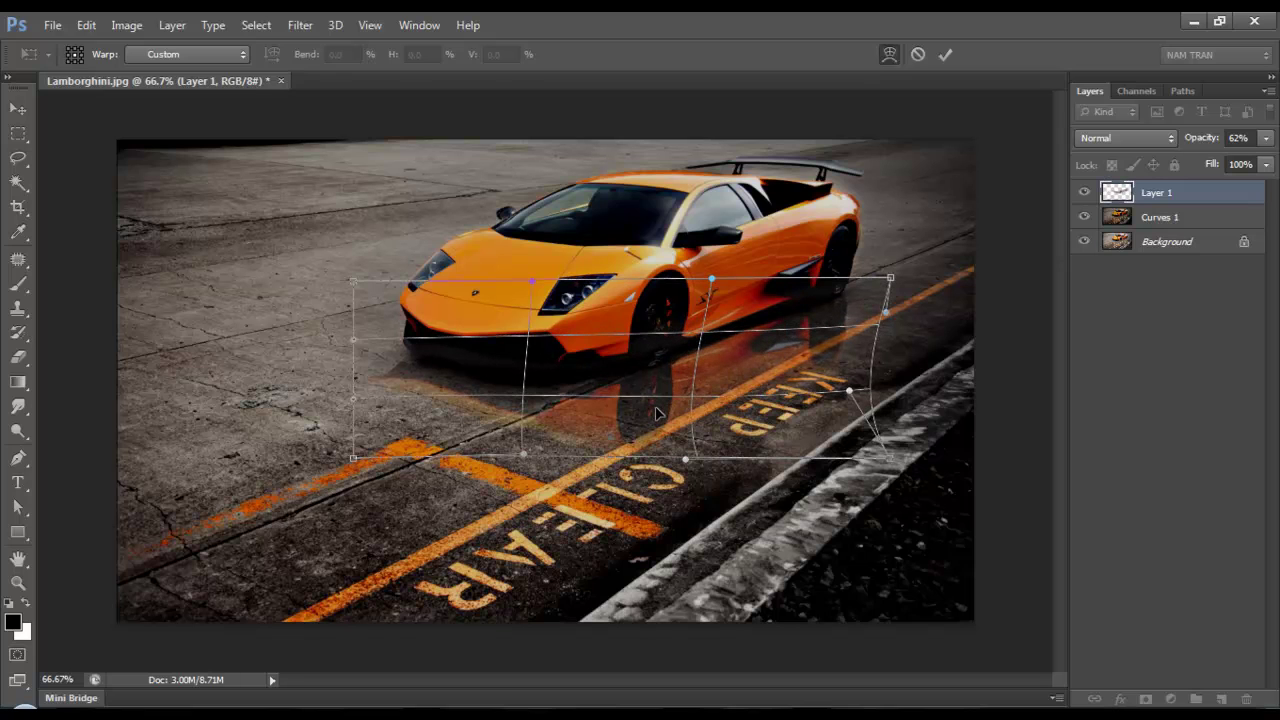
pyautogui.press('Return')
pyautogui.hotkey('ctrl', '-')
# - Soften the reflection with a Gaussian Blur followed by a Motion Blur
pyautogui.click(300, 25)
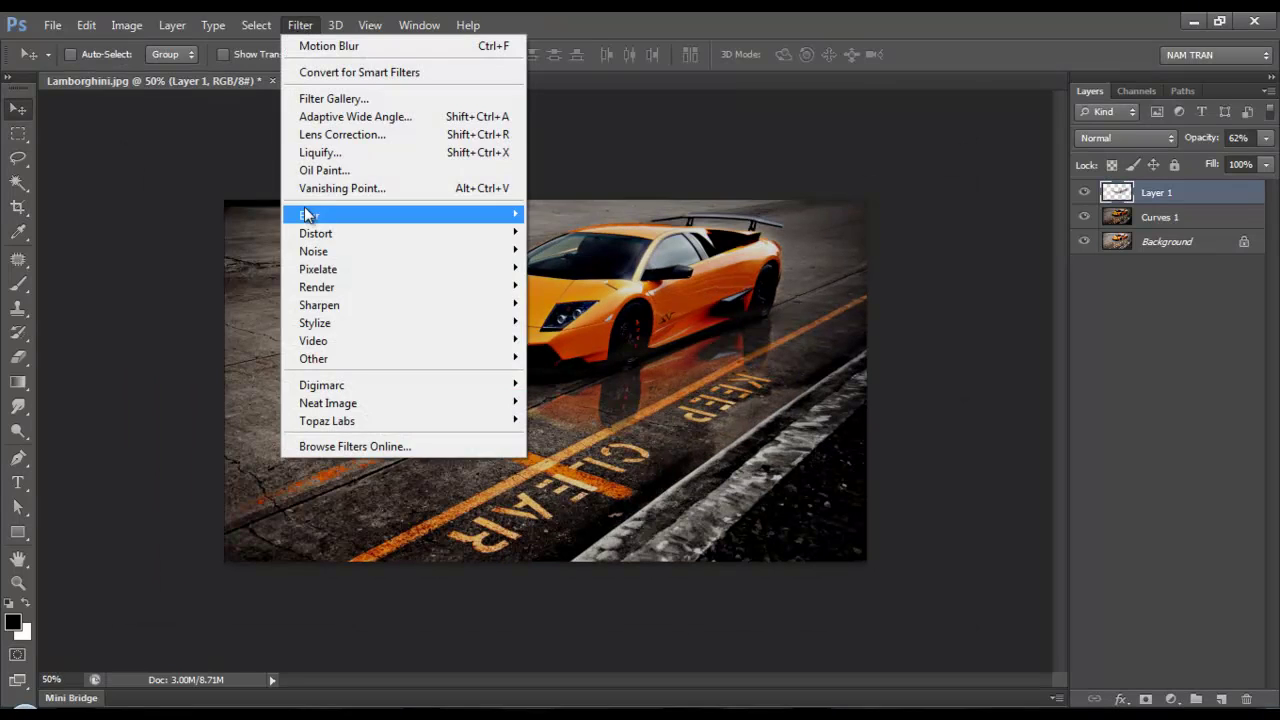
pyautogui.click(575, 353)
pyautogui.press('Return')
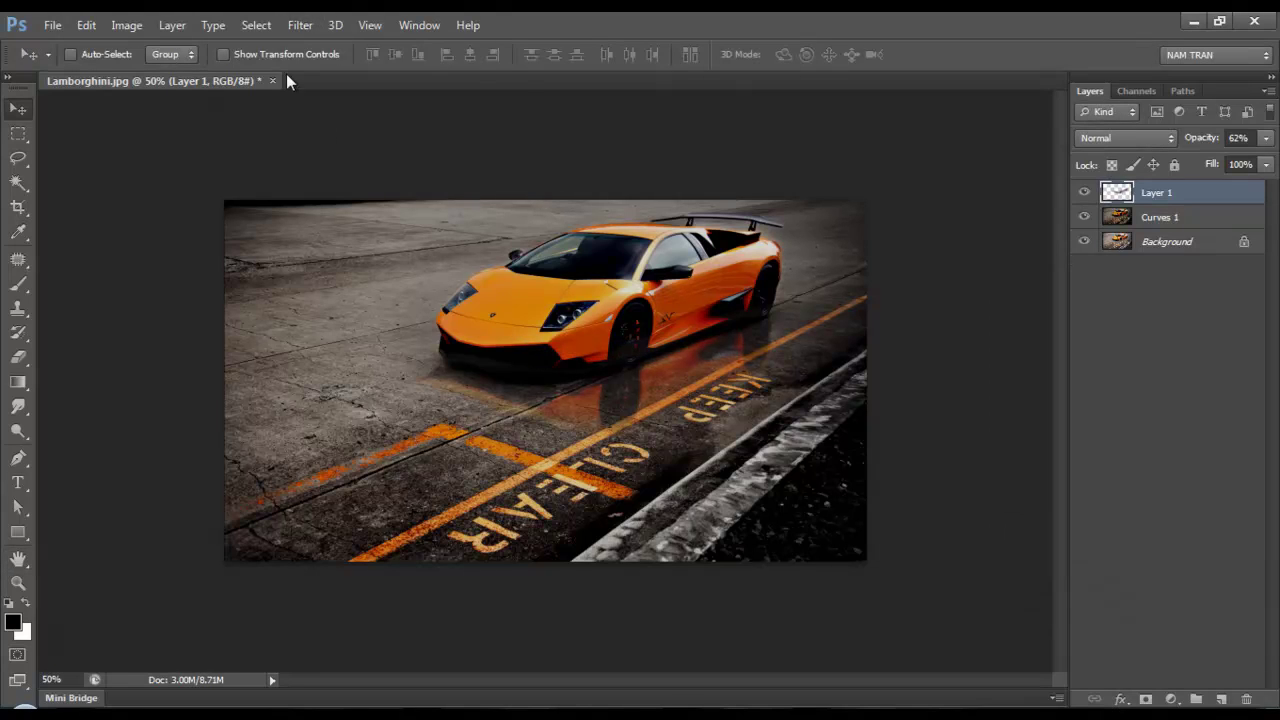
pyautogui.click(300, 25)
pyautogui.click(573, 384)
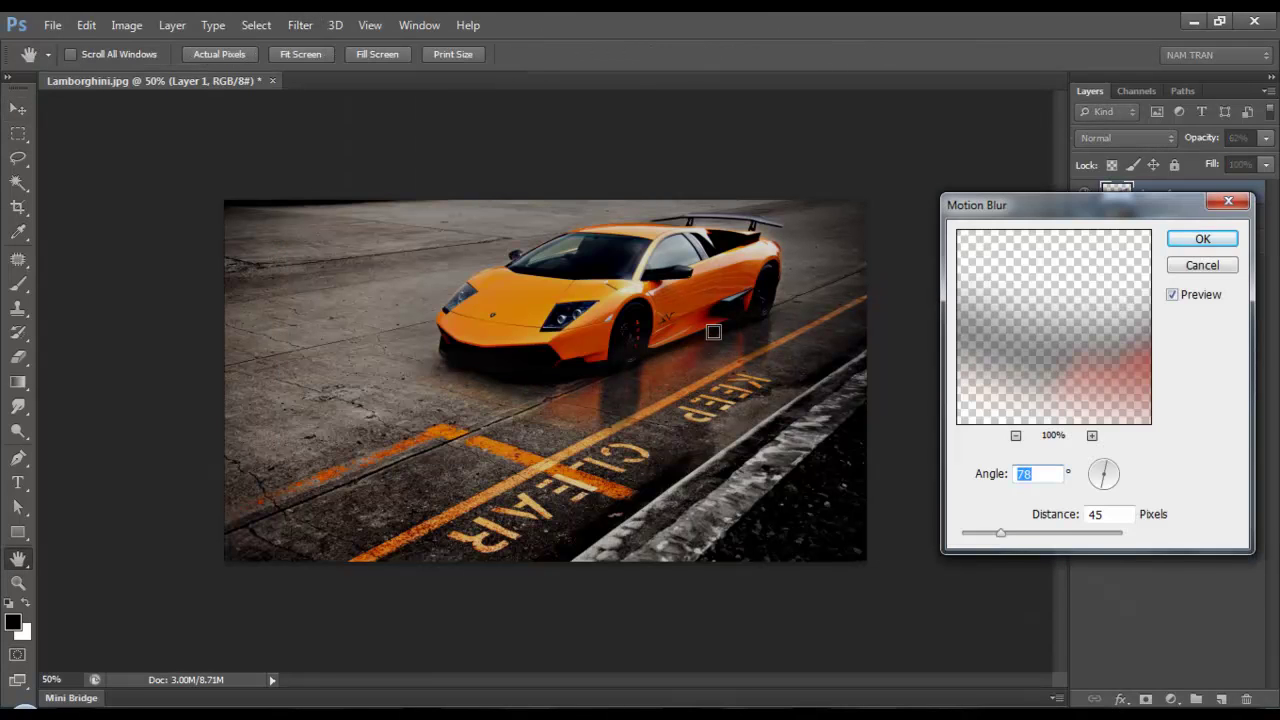
pyautogui.click(1198, 268)
# - Add a mask to Layer 1 and paint black with a 100 px brush over the car's side
pyautogui.click(1146, 699)
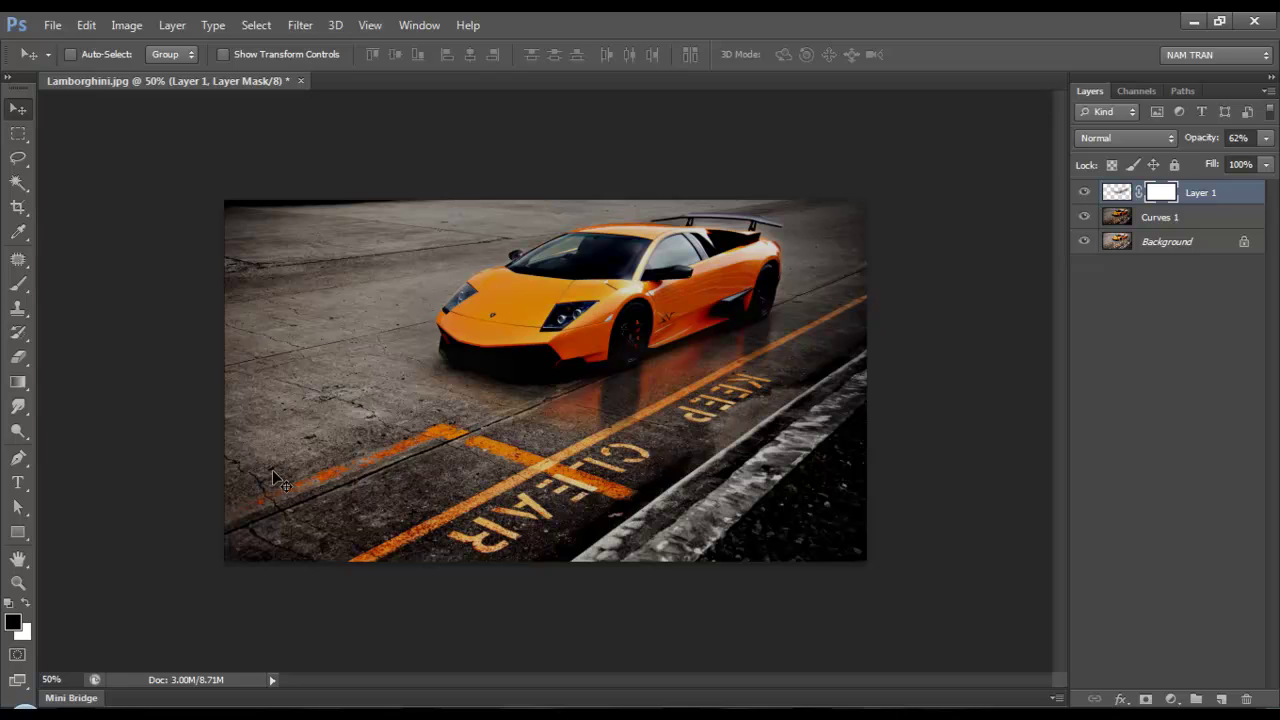
pyautogui.press('b')
pyautogui.click(95, 54)
pyautogui.moveTo(39, 155); pyautogui.dragTo(184, 159)
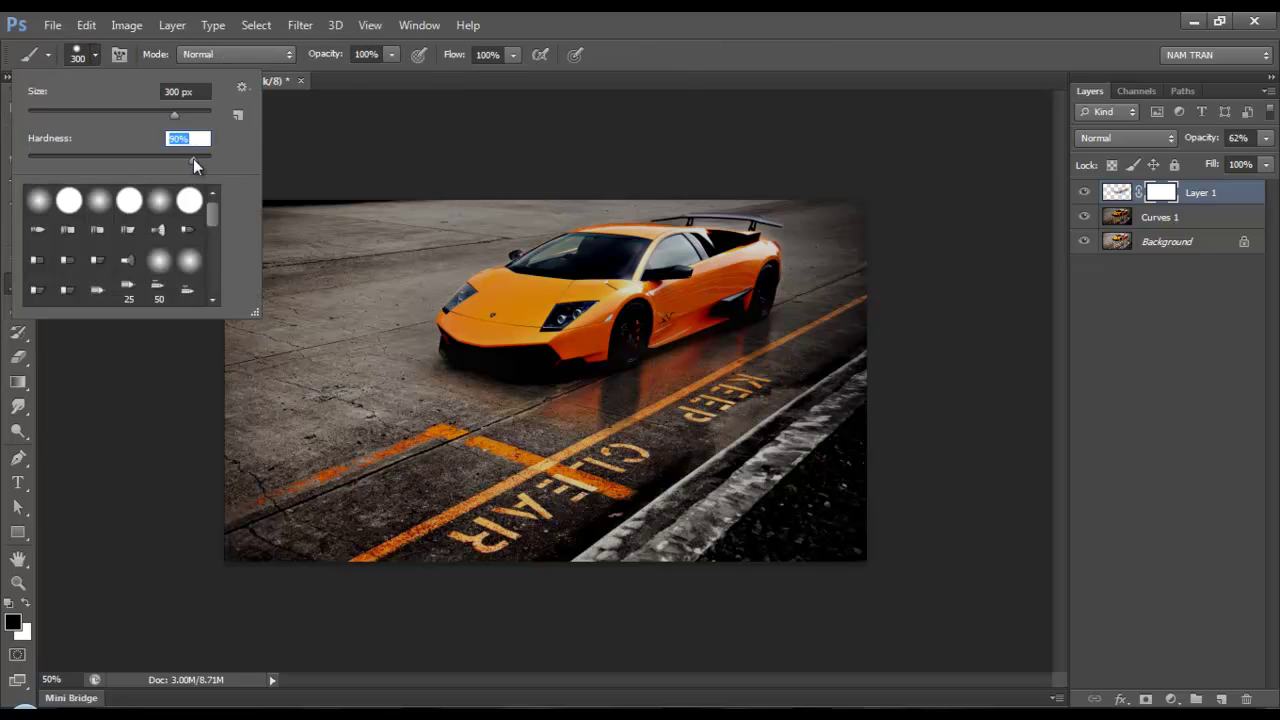
pyautogui.press('Return')
pyautogui.scroll(2, 604, 264)
pyautogui.press('[')
pyautogui.press('[')
pyautogui.press('[')
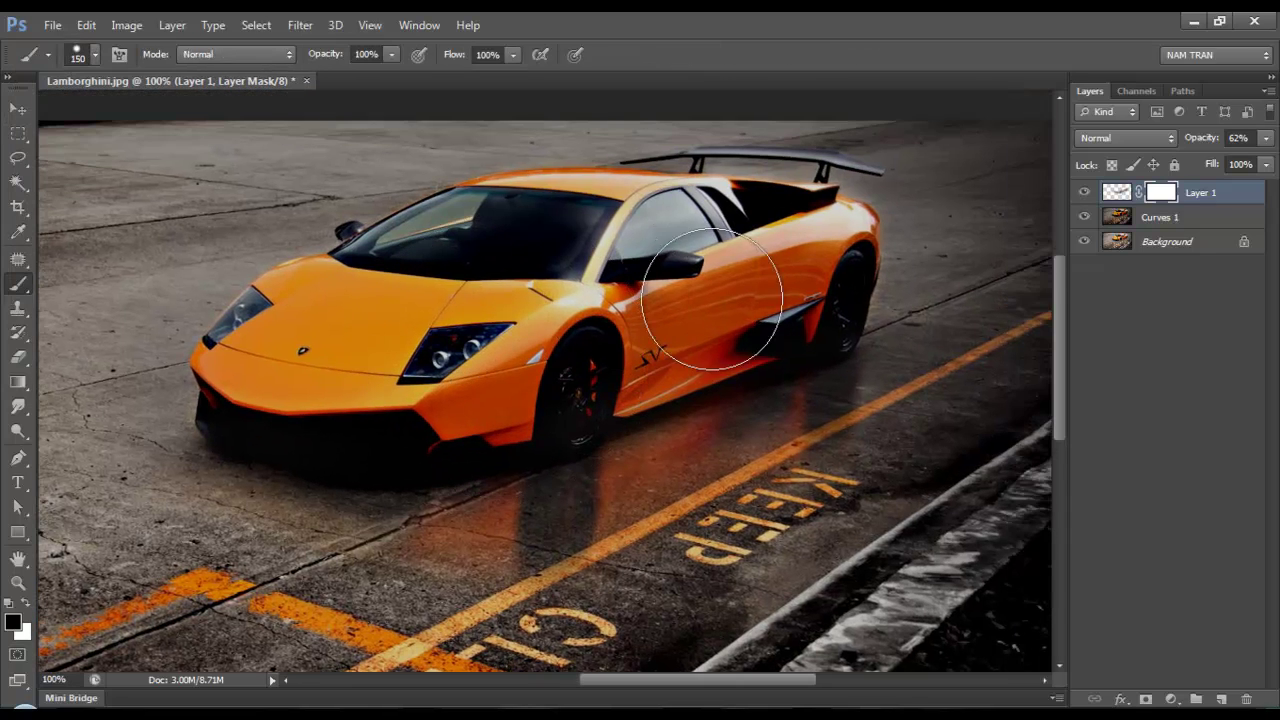
pyautogui.press('[')
pyautogui.press('[')
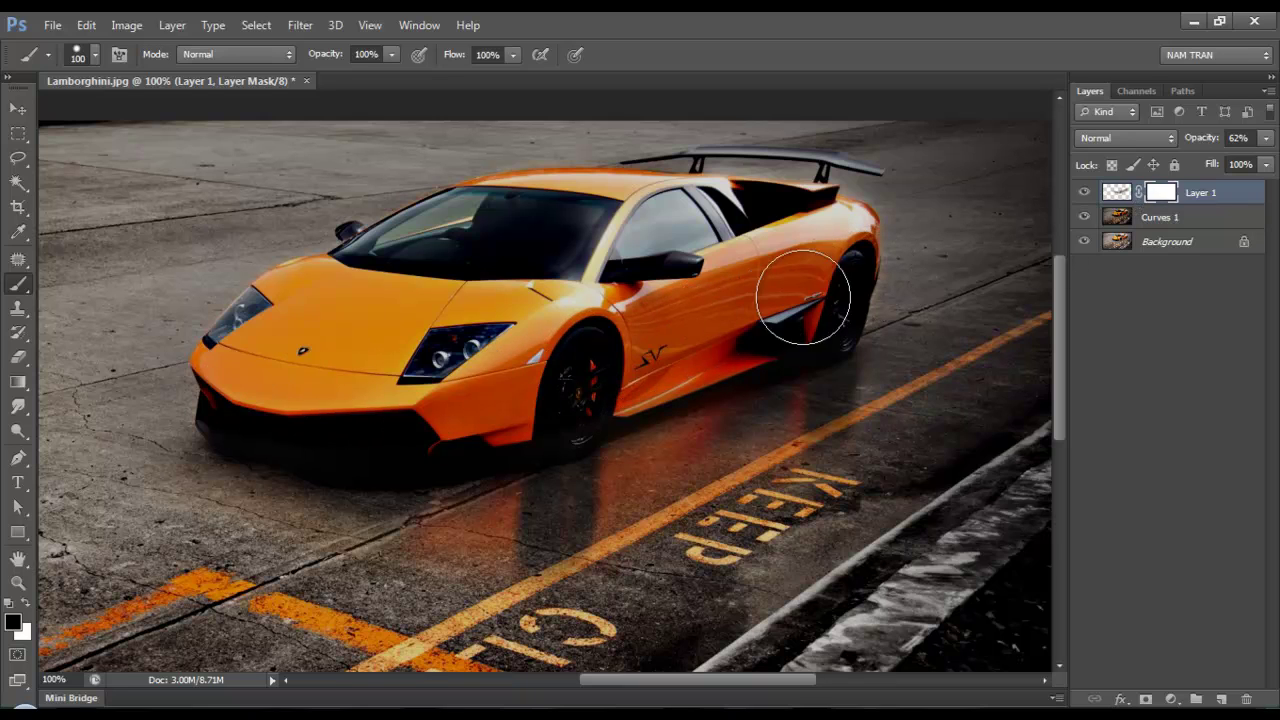
pyautogui.scroll(-2, 1023, 286)
pyautogui.scroll(-1, 1023, 286)
pyautogui.scroll(1, 837, 290)
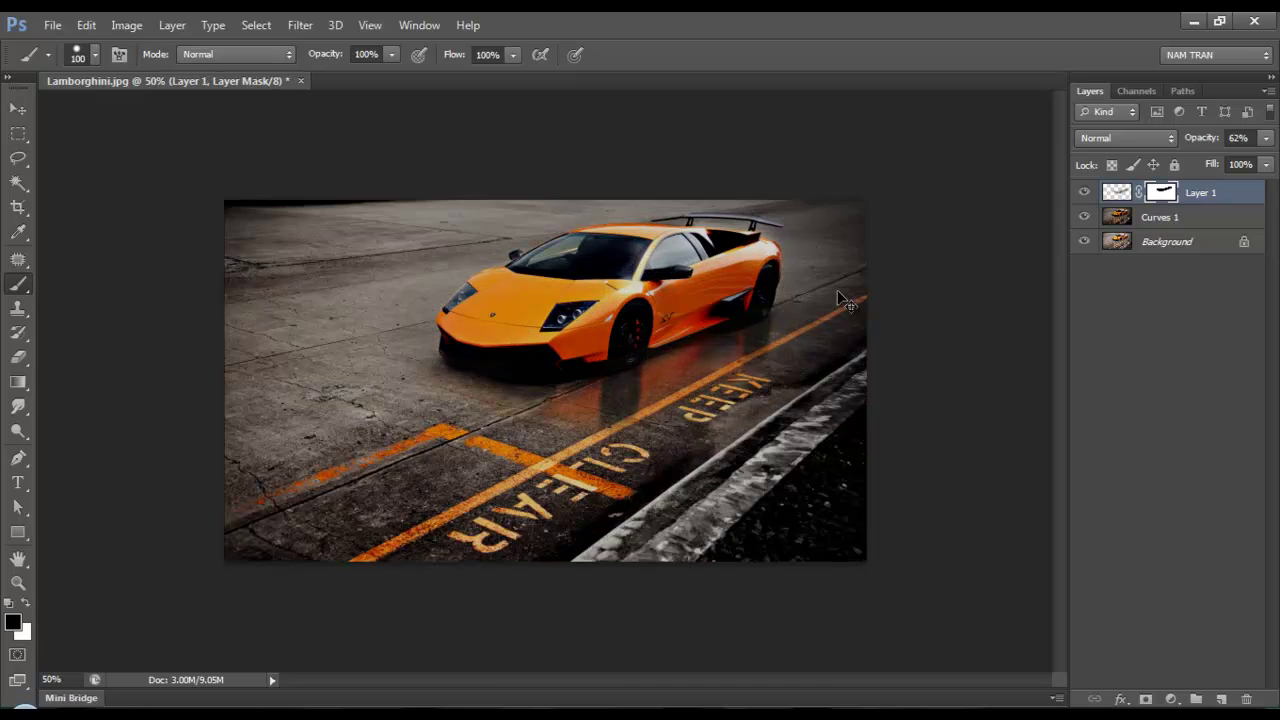
pyautogui.scroll(1, 837, 290)
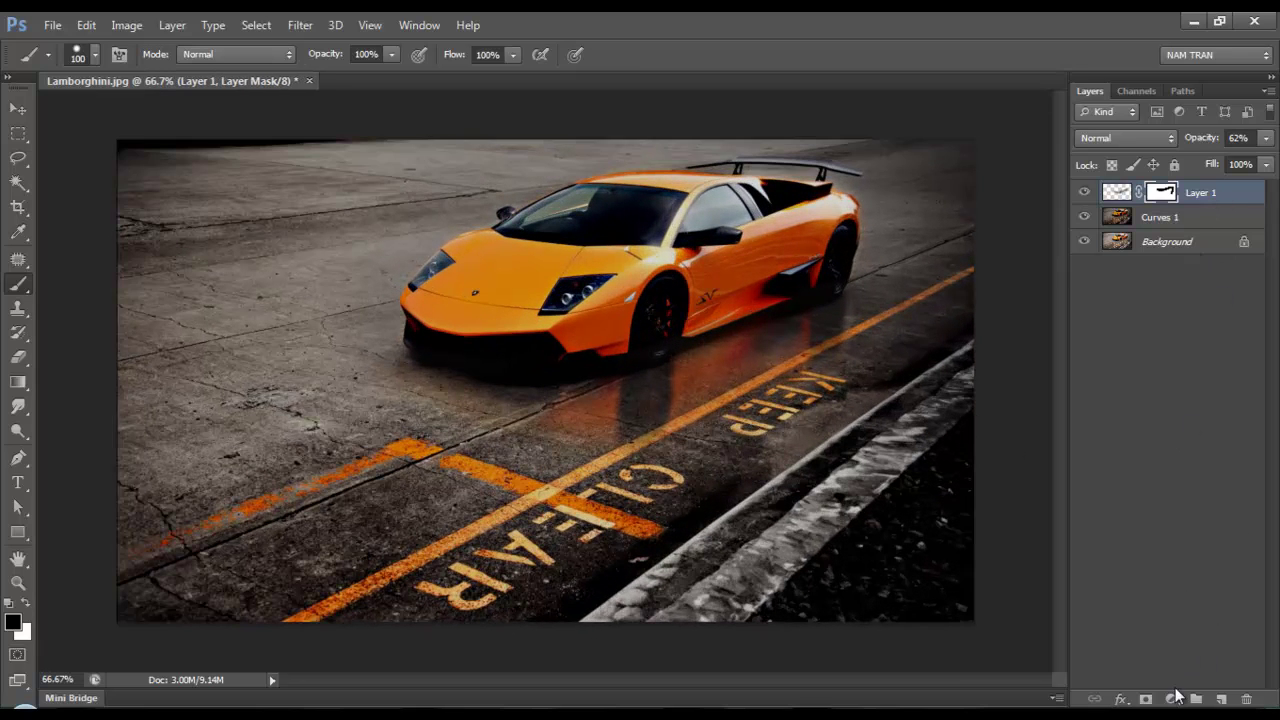
# - Add a Gradient Map layer in Overlay mode at about 51% opacity, then start opening another image
pyautogui.click(1176, 692)
pyautogui.click(1171, 661)
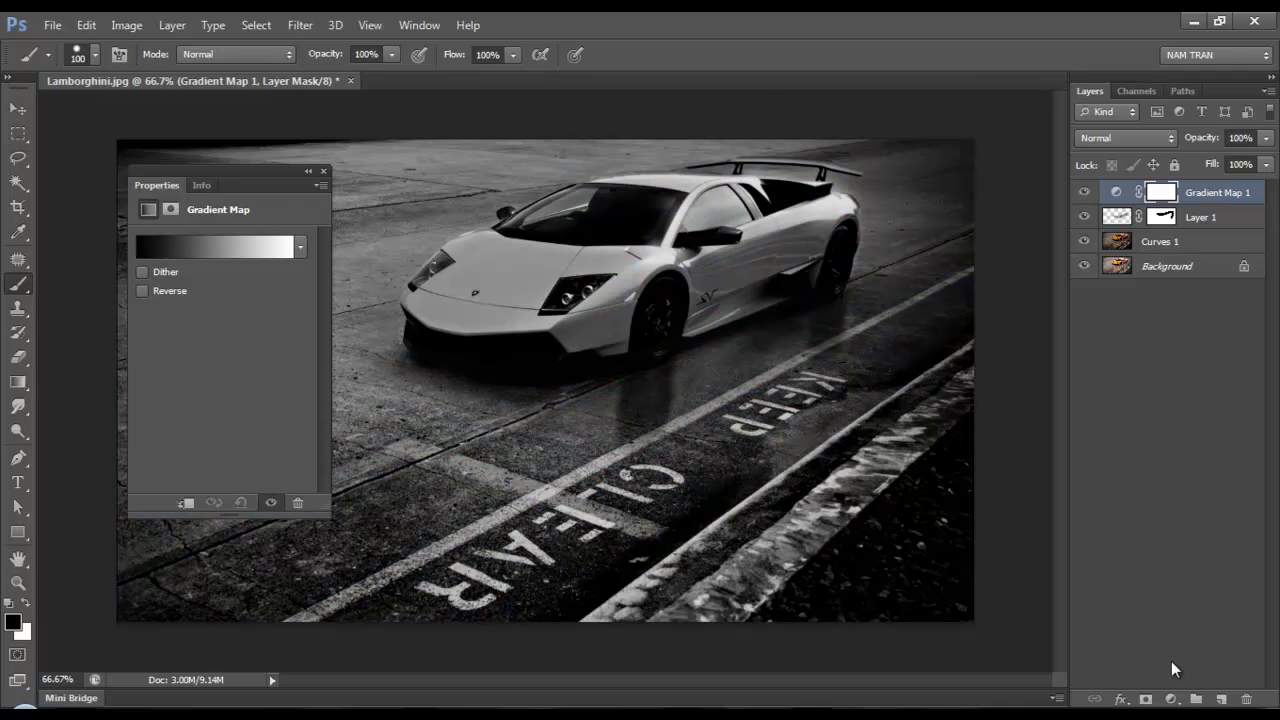
pyautogui.click(1154, 140)
pyautogui.click(1147, 390)
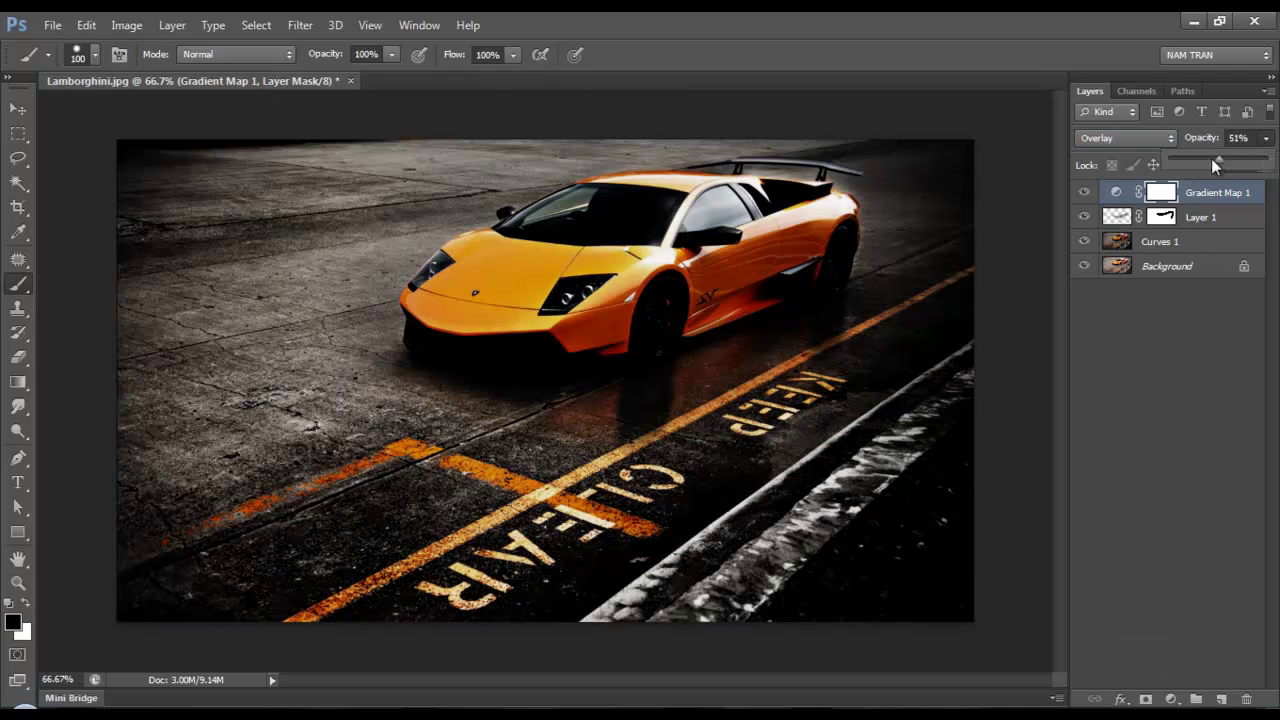
pyautogui.moveTo(1213, 165); pyautogui.dragTo(1197, 157)
pyautogui.click(1140, 387)
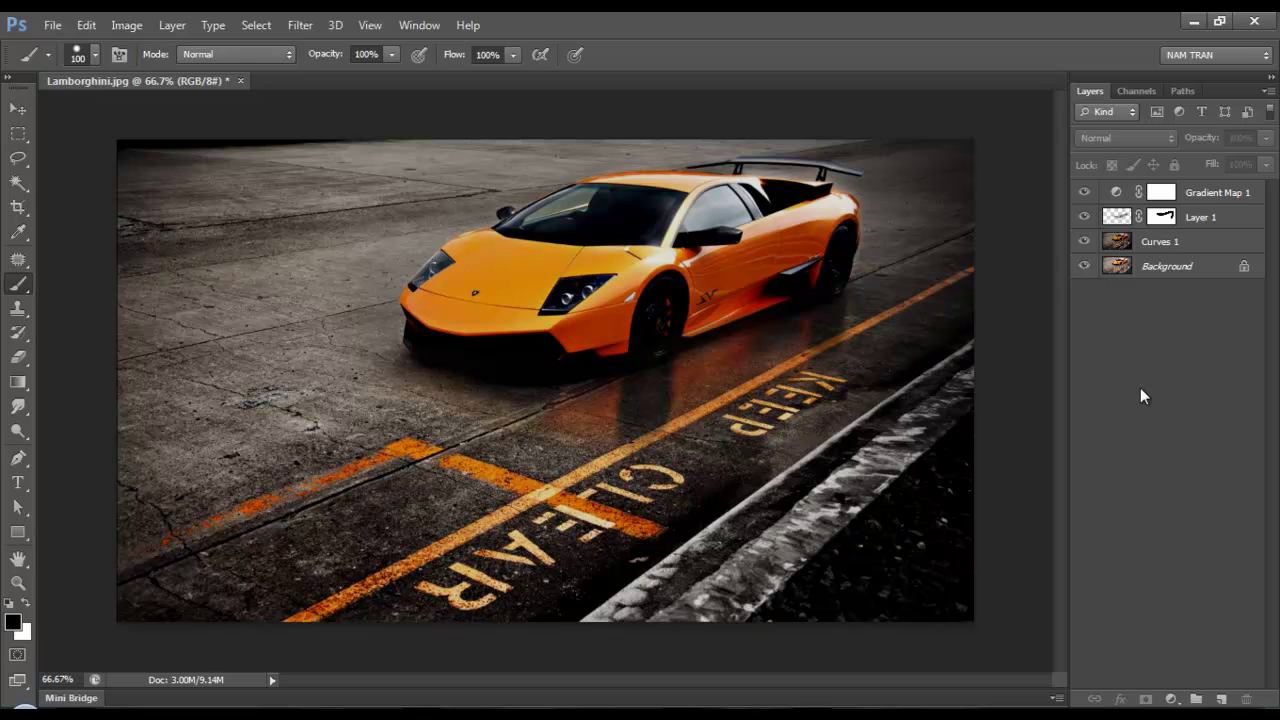
pyautogui.click(52, 25)
pyautogui.click(62, 61)
# - Open waterbackground21, lasso a patch of rippled water, feather it 30 px, and copy it
pyautogui.doubleClick(449, 372)
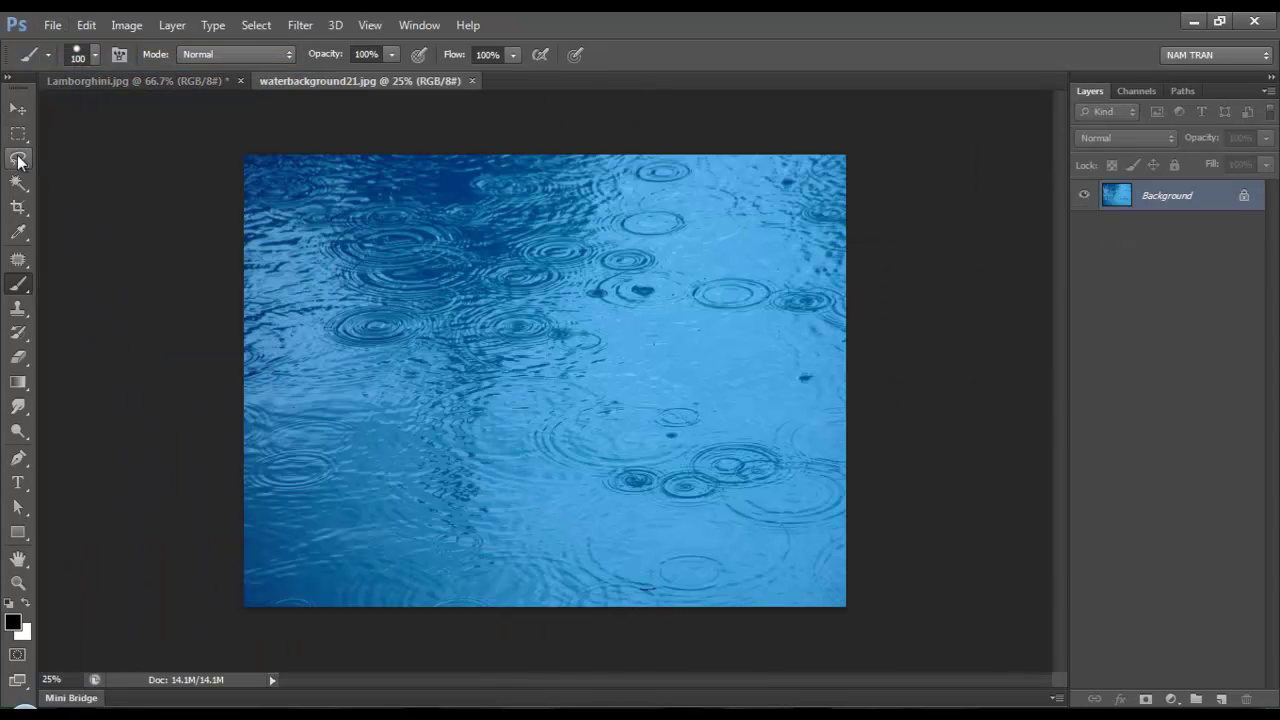
pyautogui.click(18, 160)
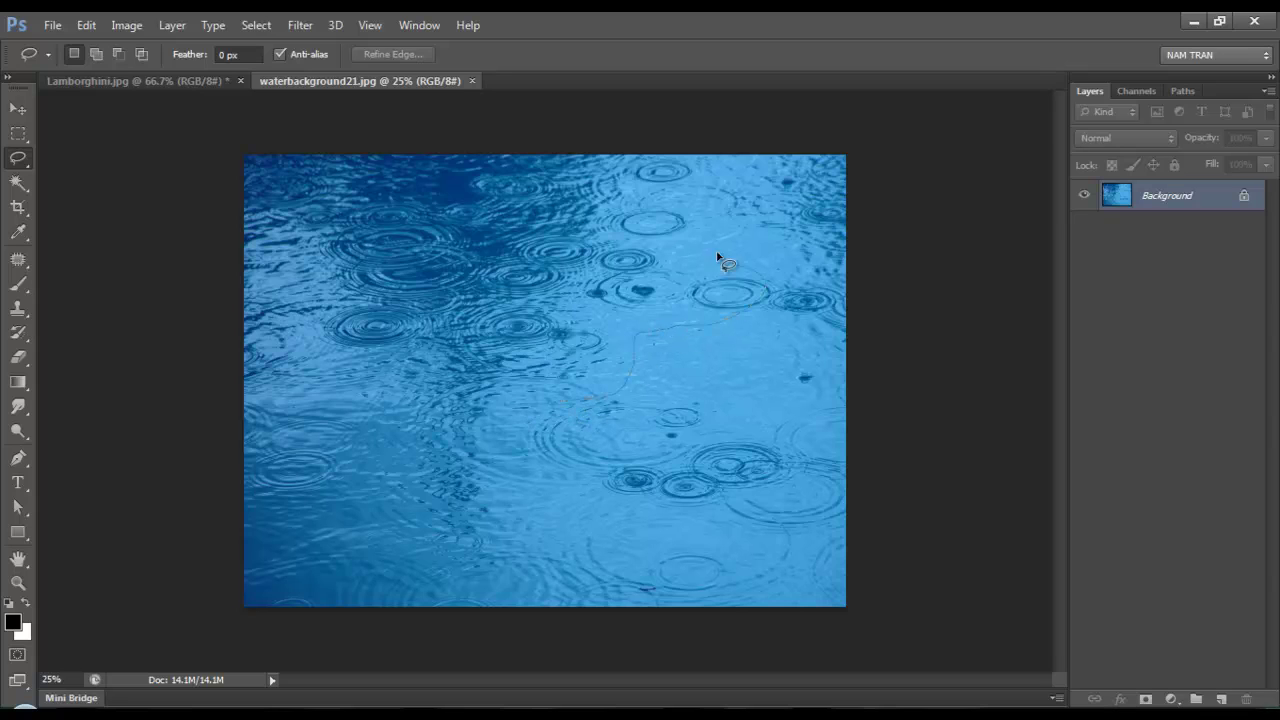
pyautogui.moveTo(549, 404); pyautogui.dragTo(555, 402)
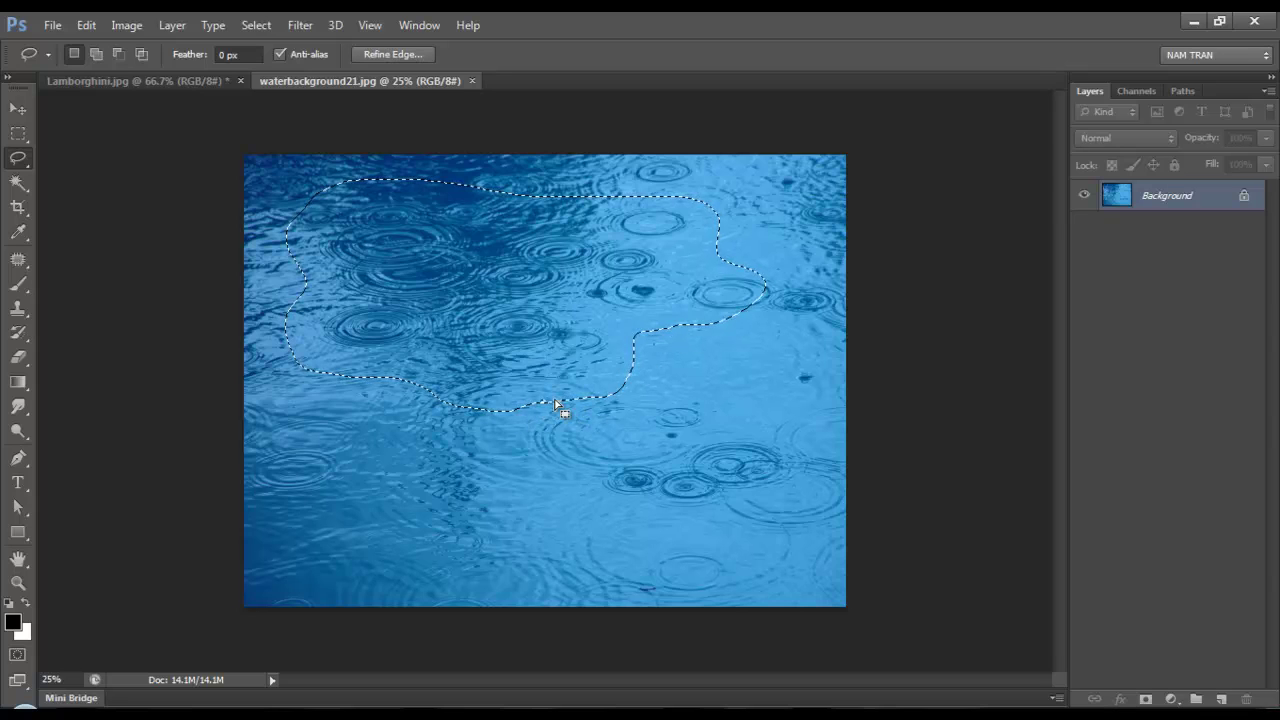
pyautogui.hotkey('shift', 'F6')
pyautogui.press('Return')
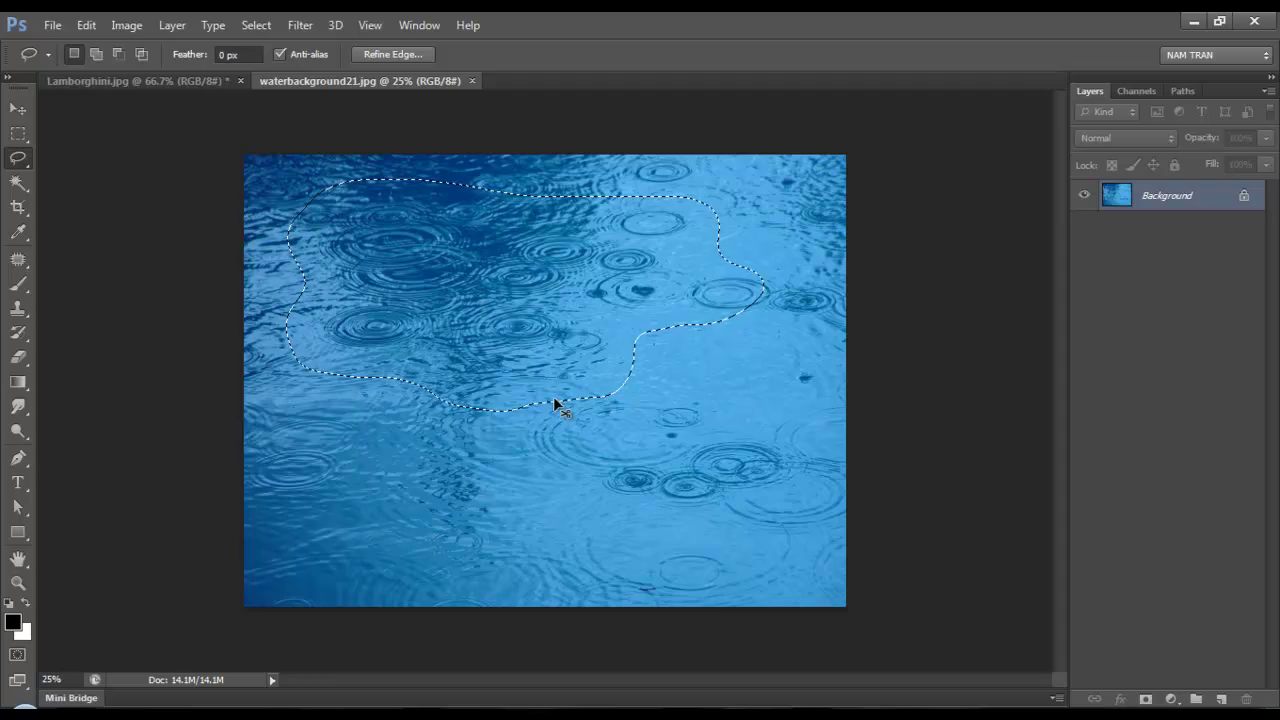
pyautogui.hotkey('ctrl', 'c')
# - Paste the water into Lamborghini.jpg and scale it to about 37% in the bottom-left corner
pyautogui.click(160, 82)
pyautogui.hotkey('ctrl', 'v')
pyautogui.hotkey('ctrl', 't')
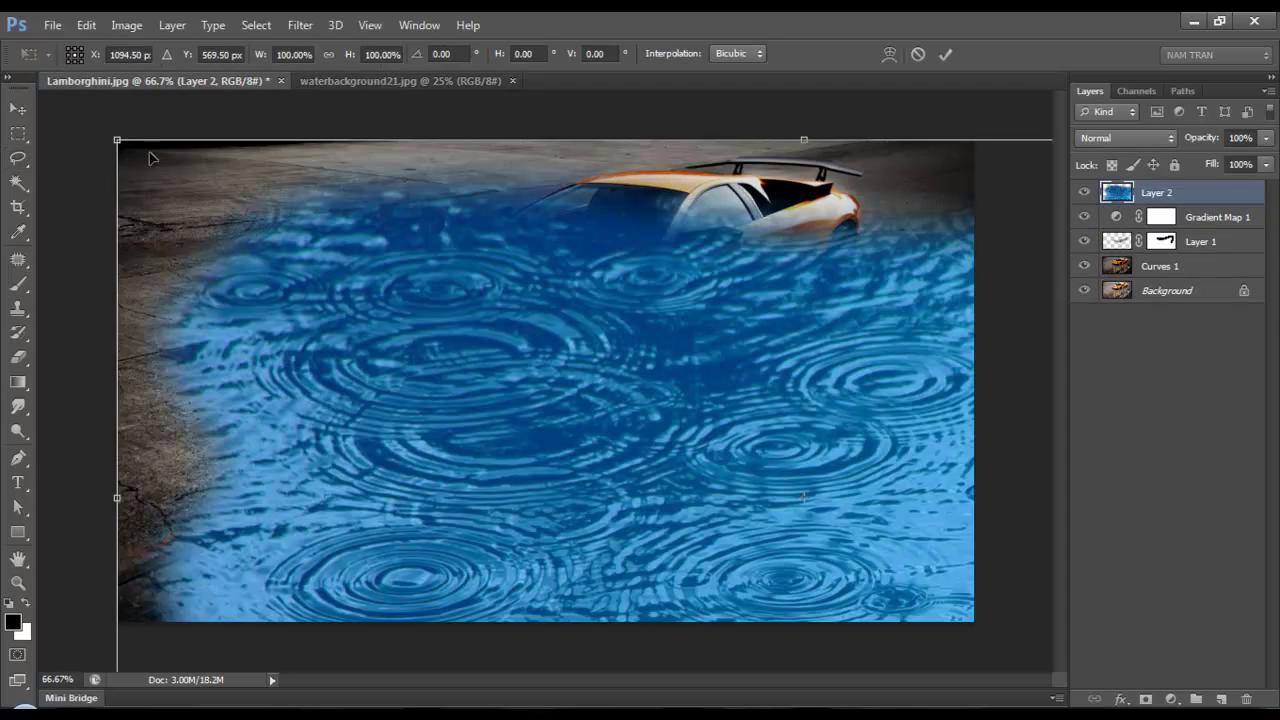
pyautogui.moveTo(117, 140); pyautogui.dragTo(494, 334)
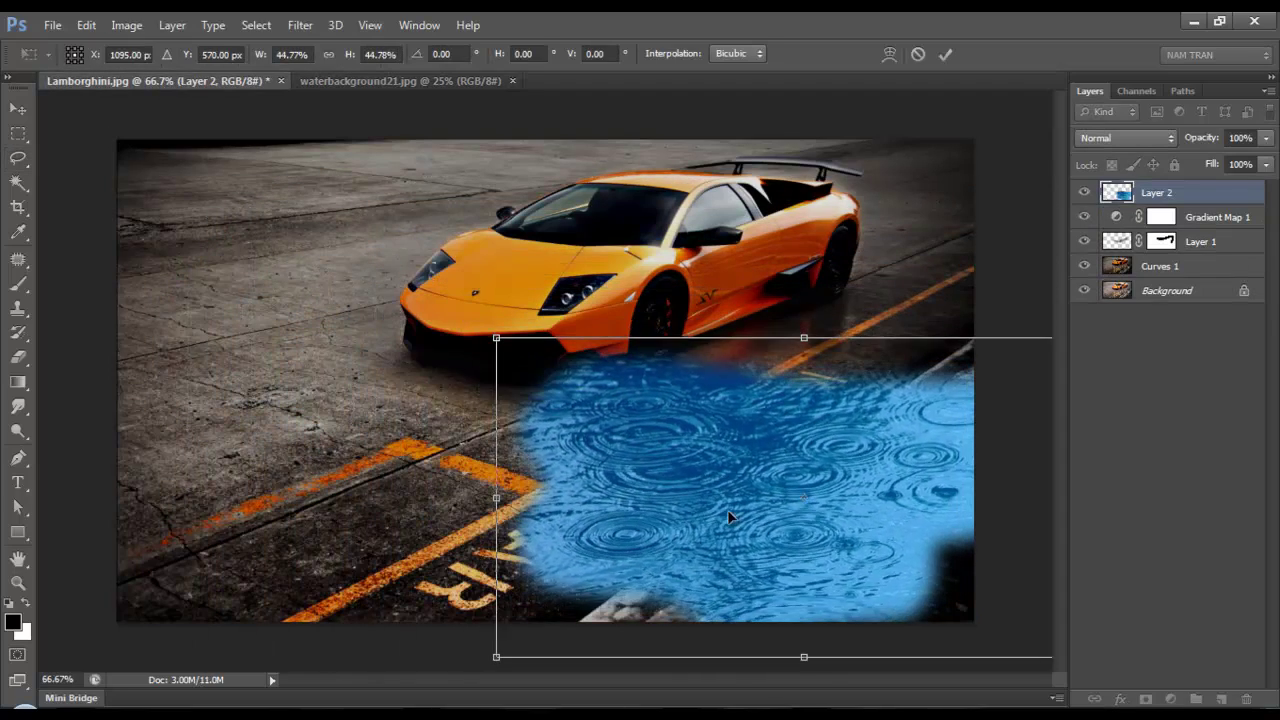
pyautogui.moveTo(723, 520); pyautogui.dragTo(355, 505)
pyautogui.moveTo(723, 333); pyautogui.dragTo(669, 360)
pyautogui.moveTo(351, 488)
pyautogui.mouseDown()
pyautogui.moveTo(230, 583)
pyautogui.moveTo(272, 592)
pyautogui.moveTo(378, 300)
pyautogui.mouseUp()
pyautogui.press('Return')
# - Duplicate the water patch as Layer 2 copy and move it to the right
pyautogui.press('l')
pyautogui.press('v')
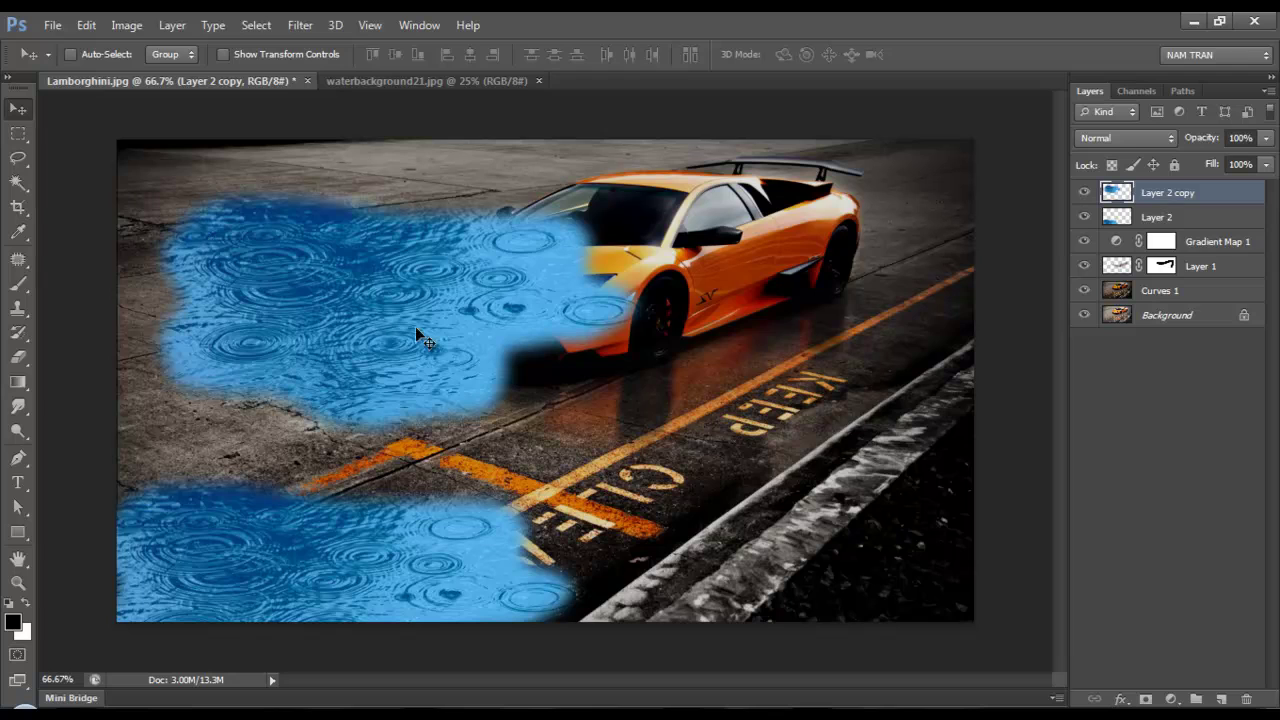
pyautogui.moveTo(420, 338); pyautogui.dragTo(781, 383)
pyautogui.hotkey('ctrl', 't')
# - Scale the water copy to about 93% and add a layer mask to Layer 2 copy
pyautogui.moveTo(590, 508); pyautogui.dragTo(864, 432)
pyautogui.press('Return')
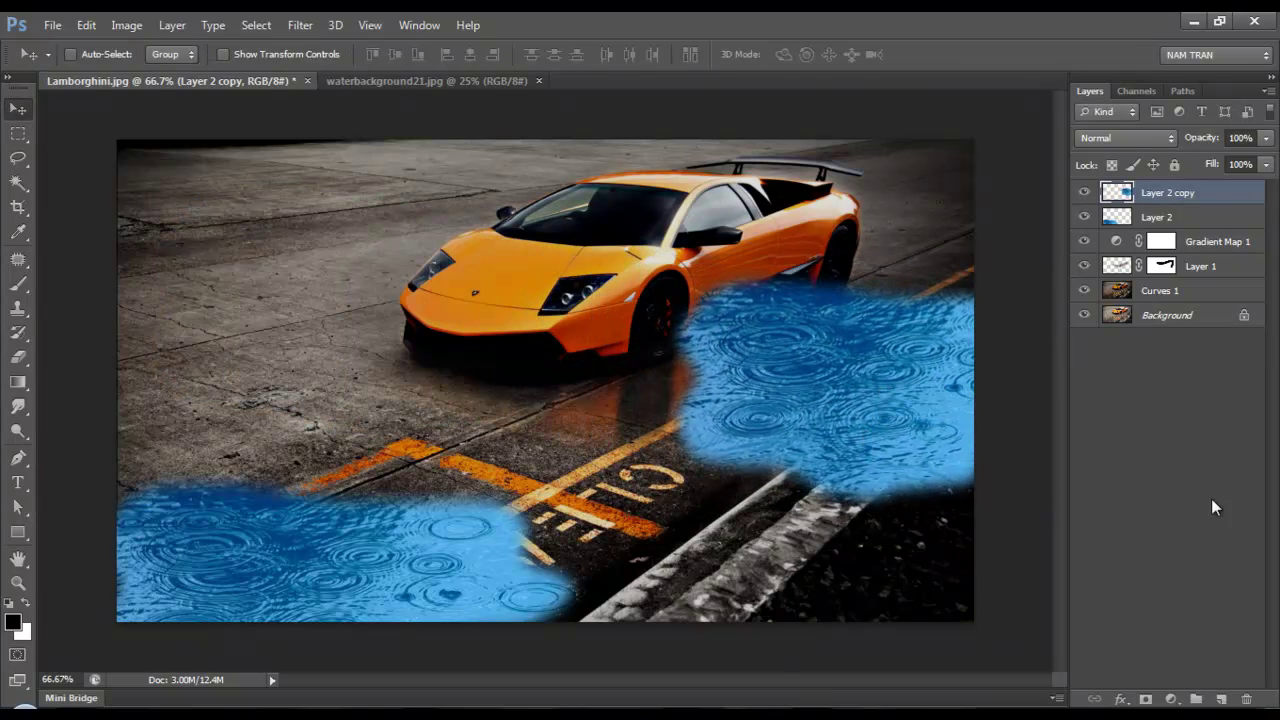
pyautogui.click(1146, 699)
pyautogui.press('b')
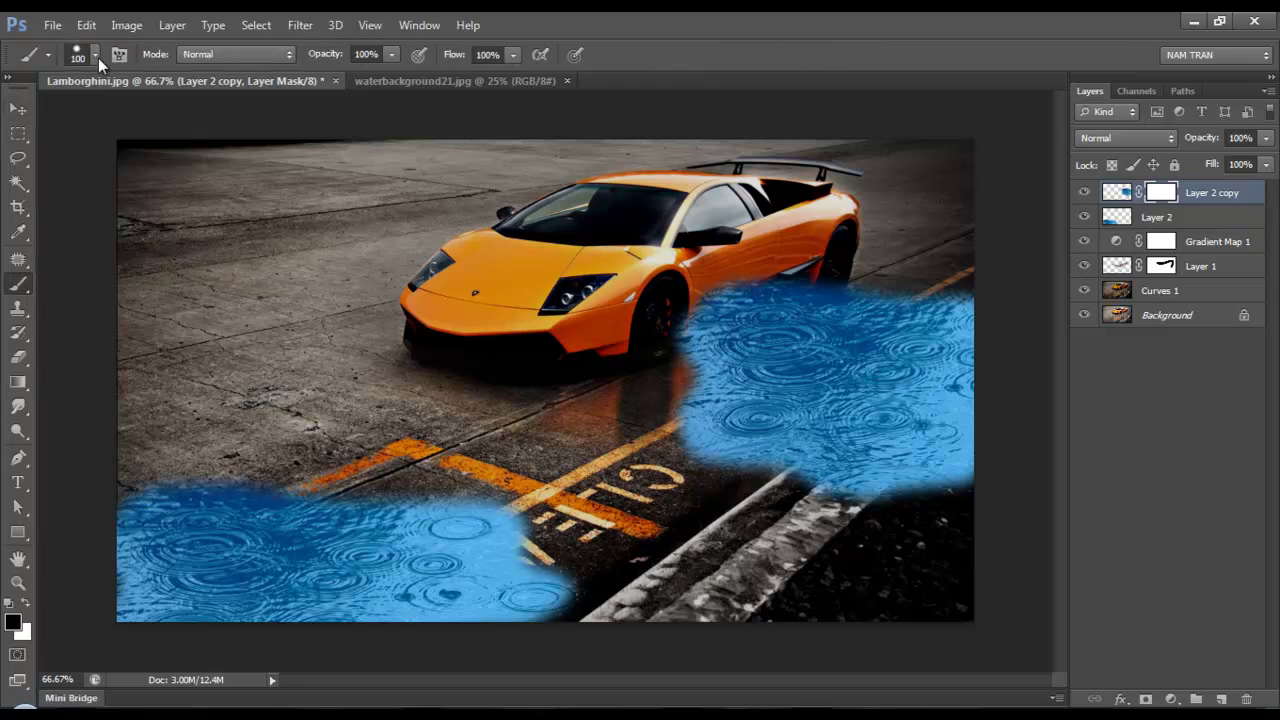
pyautogui.click(95, 55)
pyautogui.press('Return')
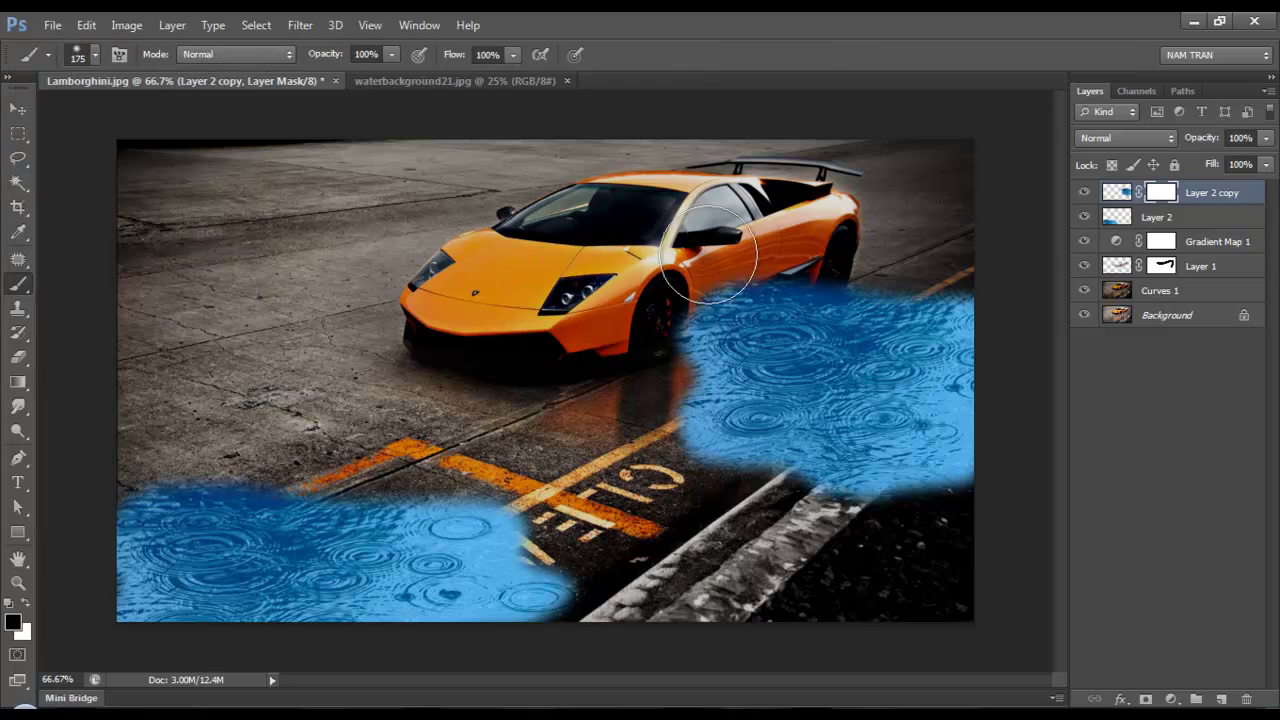
# - Mask the water away from the car's rear and the right curb with a 300 px brush
pyautogui.press(']')
pyautogui.press(']')
pyautogui.press(']')
pyautogui.moveTo(708, 255); pyautogui.dragTo(630, 325)
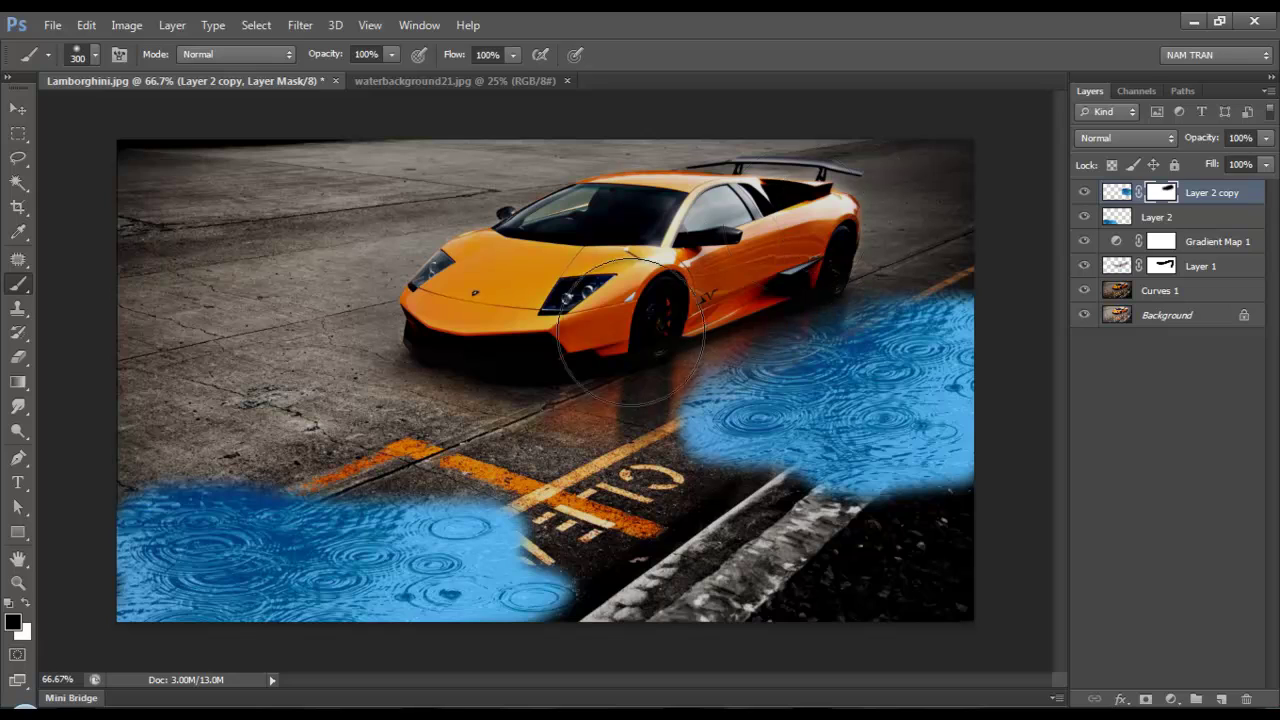
pyautogui.click(97, 57)
pyautogui.press('Return')
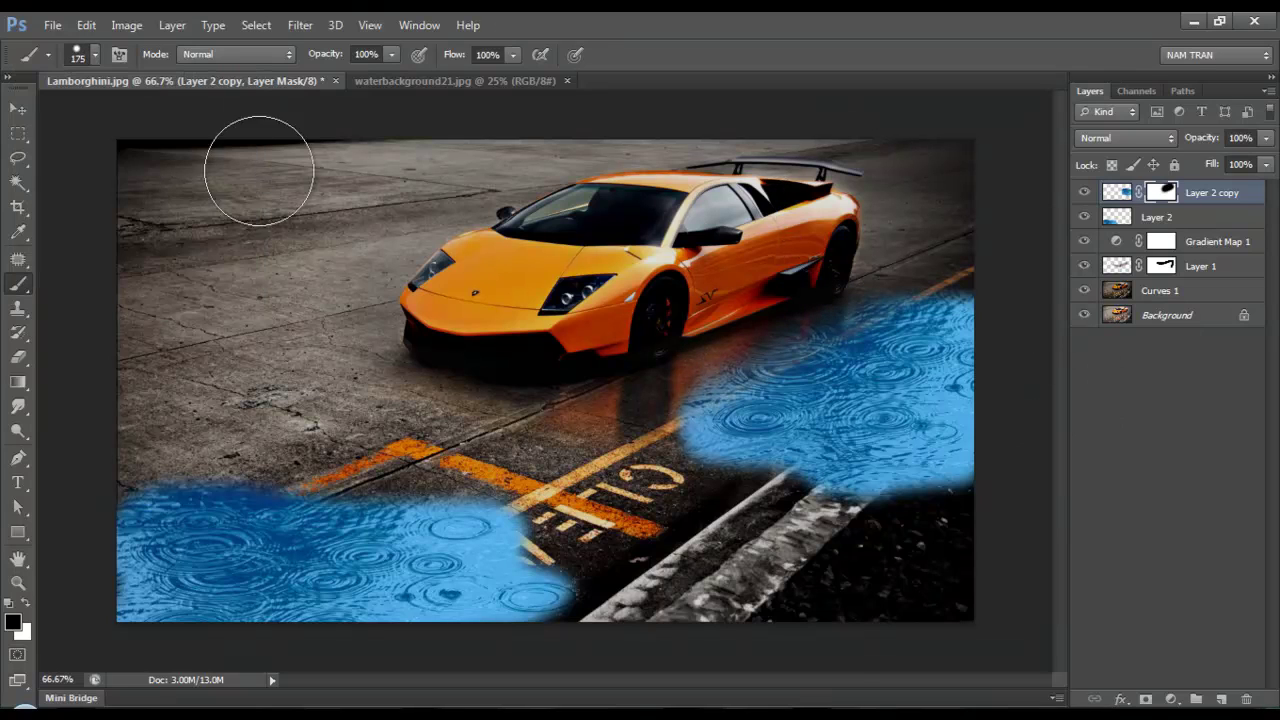
pyautogui.moveTo(1014, 451)
pyautogui.mouseDown()
pyautogui.moveTo(918, 465)
pyautogui.moveTo(951, 443)
pyautogui.mouseUp()
pyautogui.click(95, 55)
pyautogui.press('Return')
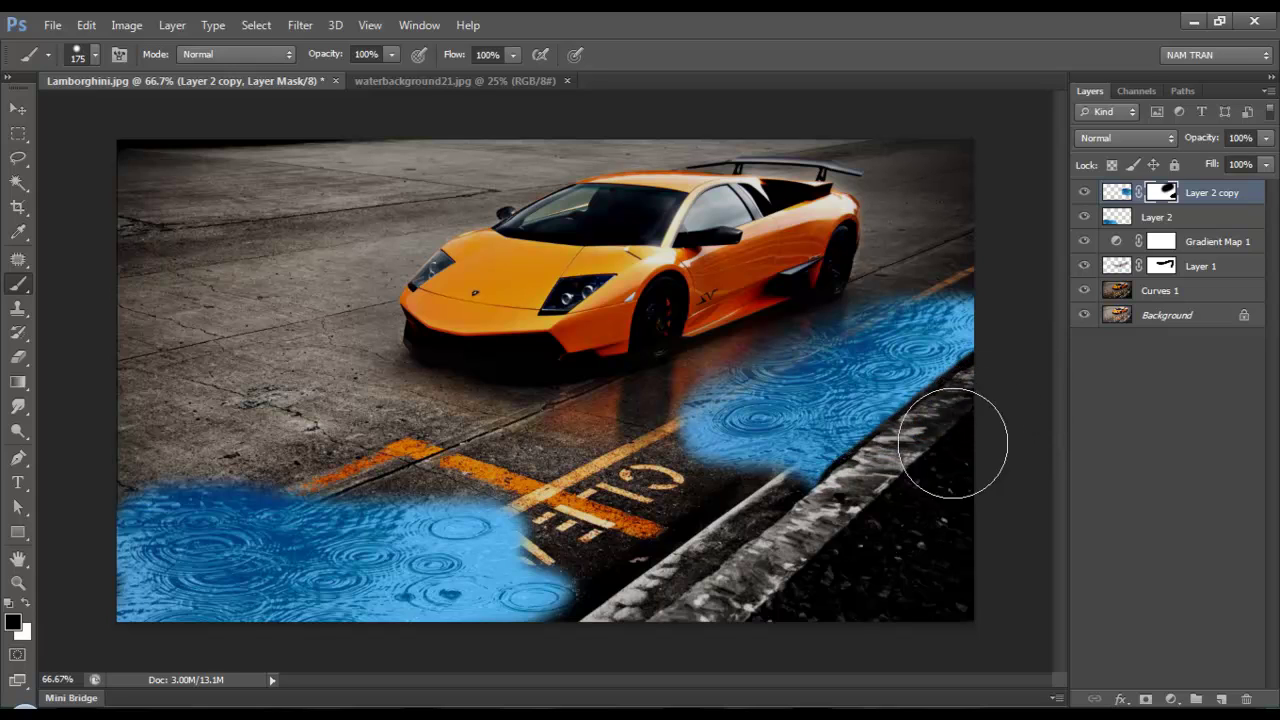
pyautogui.click(95, 57)
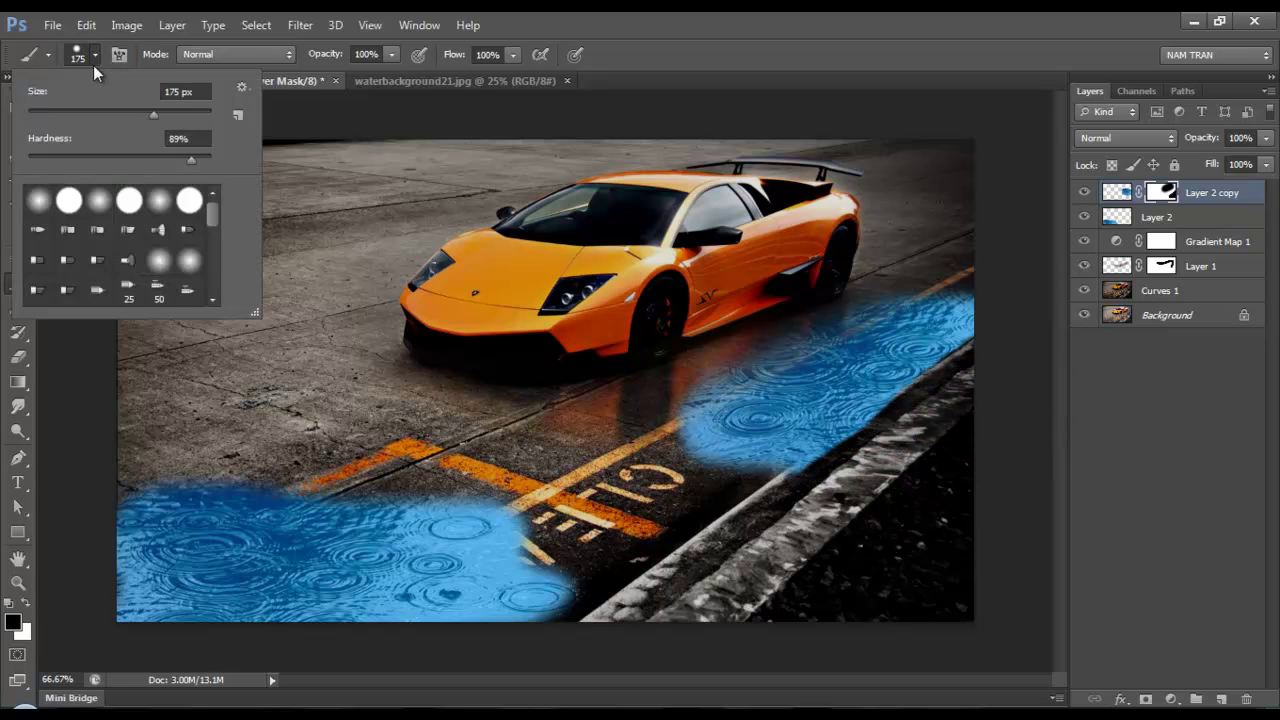
pyautogui.press('Return')
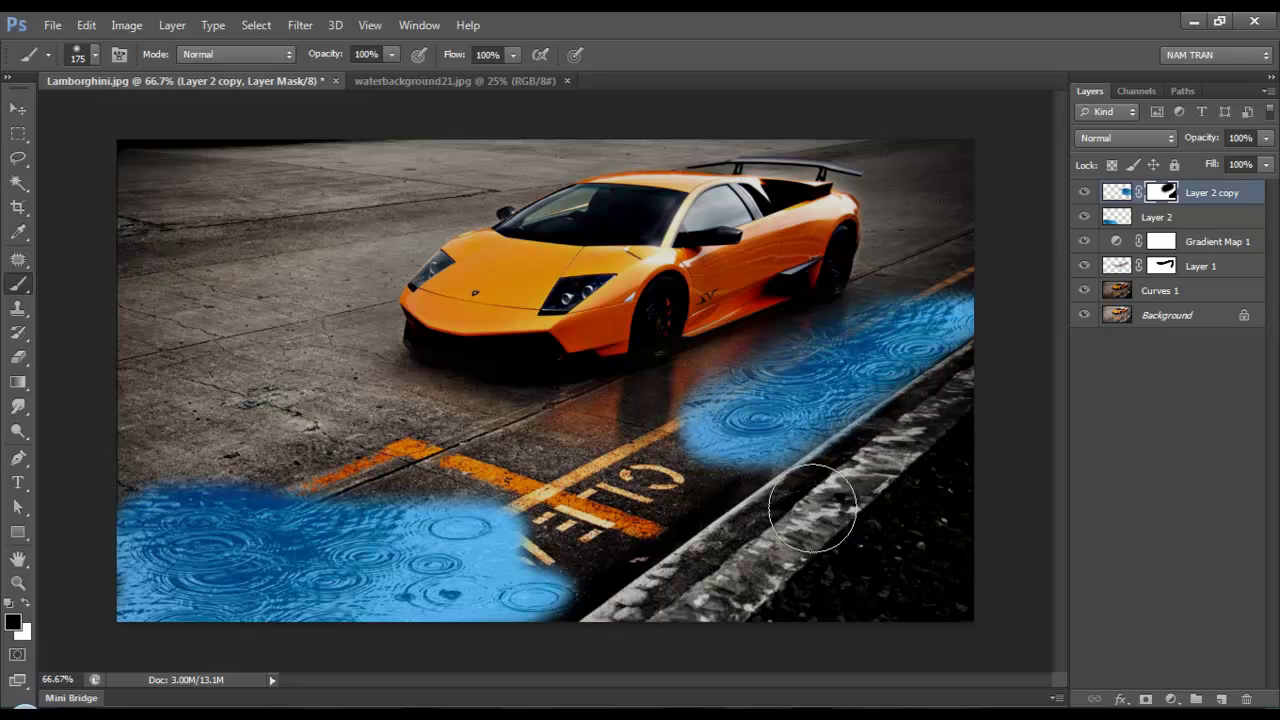
# - Merge the two water layers and add a Hue/Saturation layer with saturation fully drained
pyautogui.keyDown('shift'); pyautogui.click(1211, 228); pyautogui.keyUp('shift')
pyautogui.hotkey('ctrl', 'e')
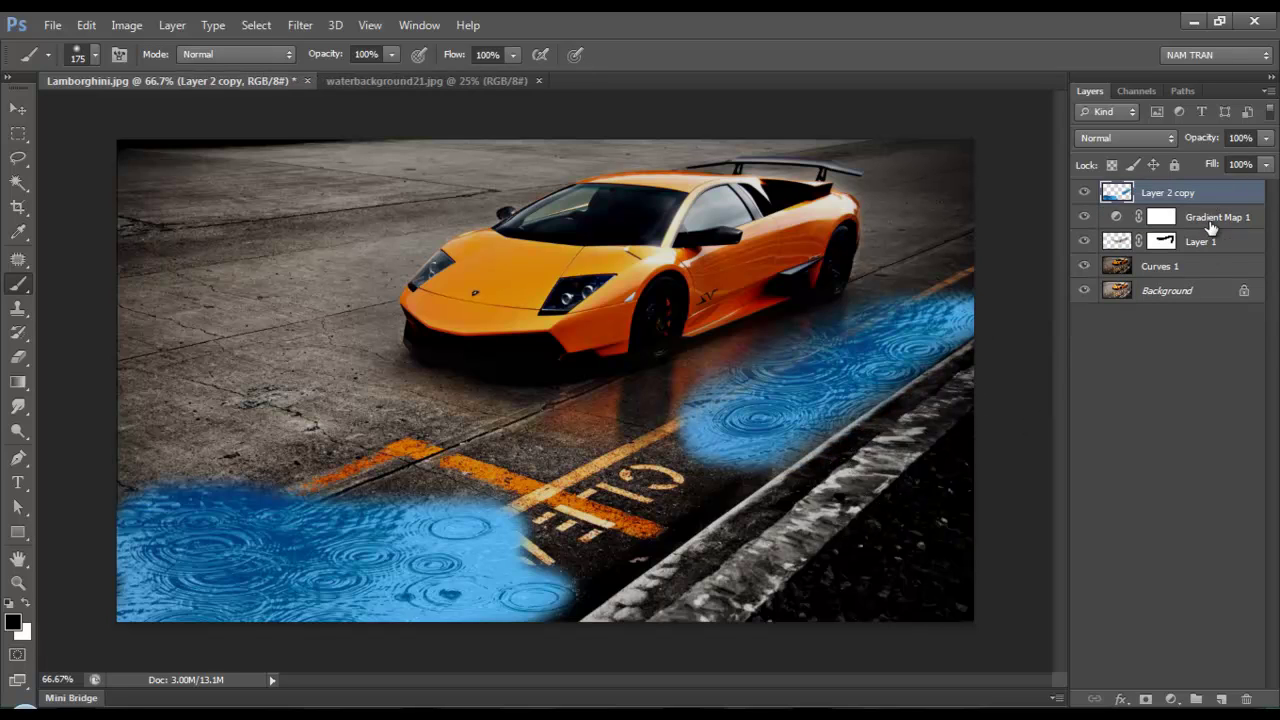
pyautogui.click(1172, 699)
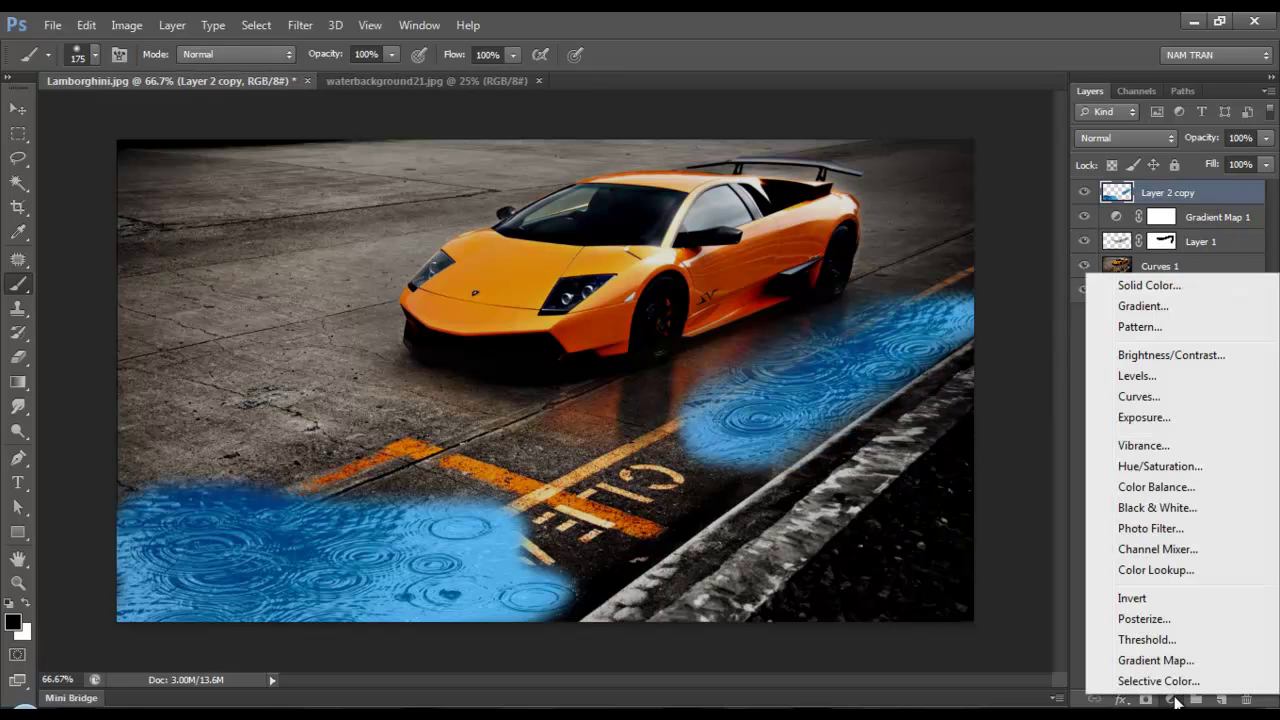
pyautogui.click(1160, 466)
pyautogui.moveTo(219, 352); pyautogui.dragTo(143, 353)
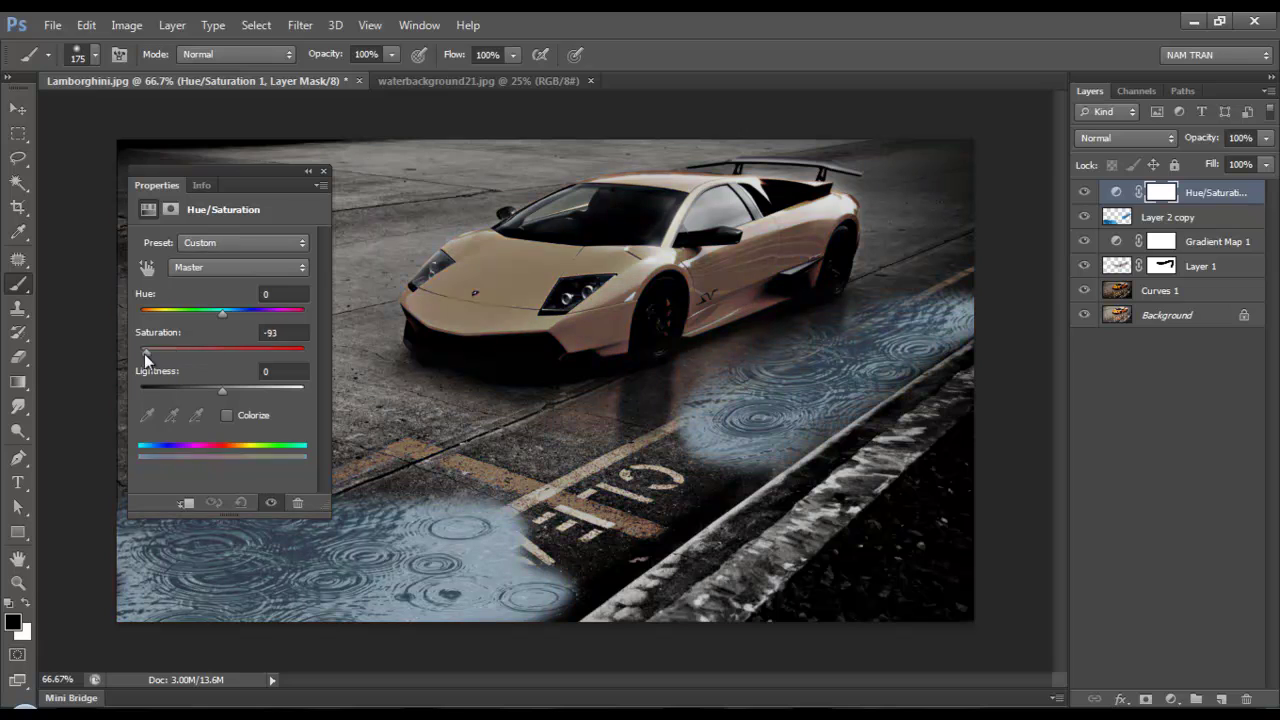
pyautogui.click(309, 172)
# - Keep the water layer in Normal blend mode and merge Hue/Saturation into it
pyautogui.click(1170, 217)
pyautogui.click(1159, 145)
pyautogui.click(1122, 303)
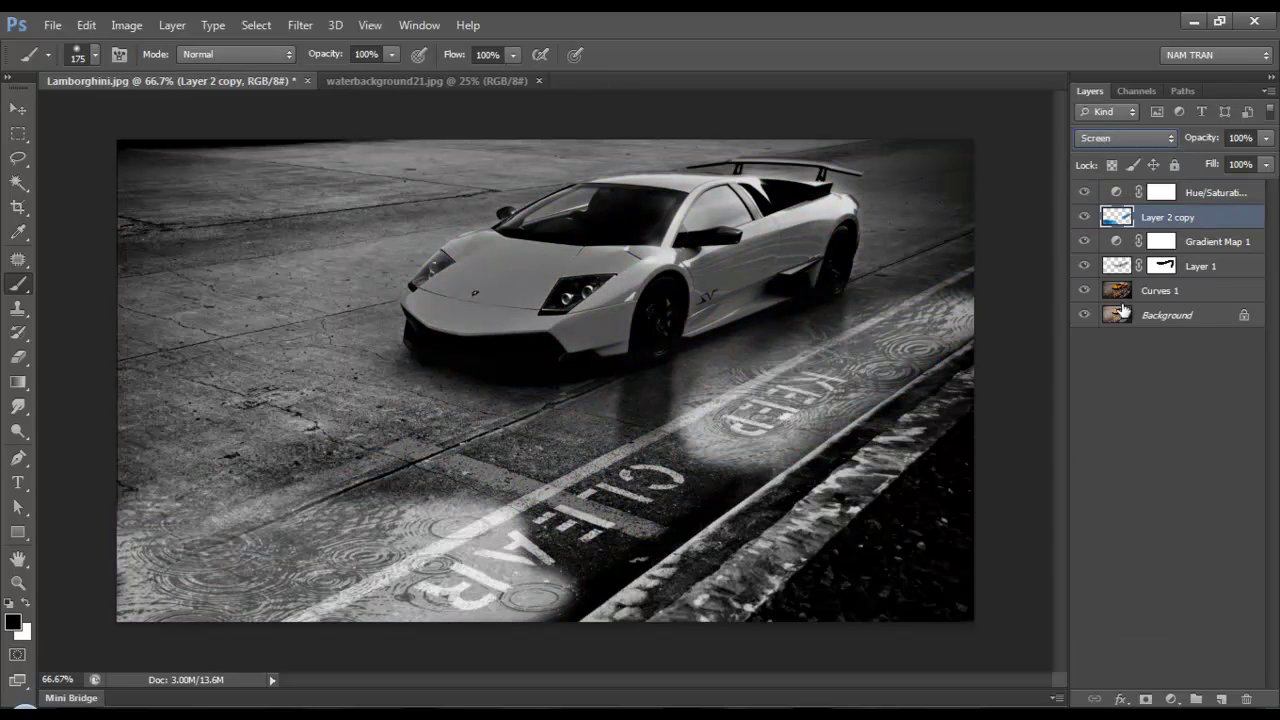
pyautogui.click(1145, 145)
pyautogui.click(1139, 157)
pyautogui.keyDown('ctrl'); pyautogui.click(1180, 217); pyautogui.keyUp('ctrl')
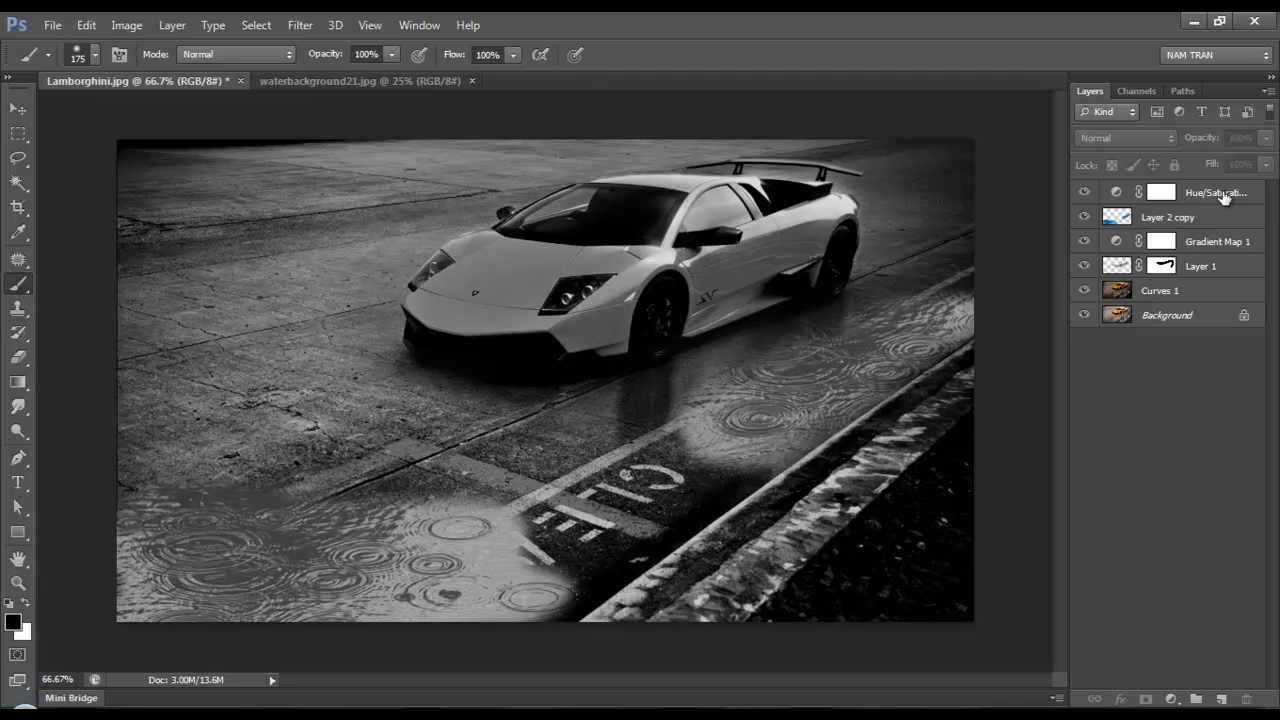
pyautogui.click(1222, 193)
pyautogui.keyDown('shift'); pyautogui.click(1222, 217); pyautogui.keyUp('shift')
pyautogui.hotkey('ctrl', 'e')
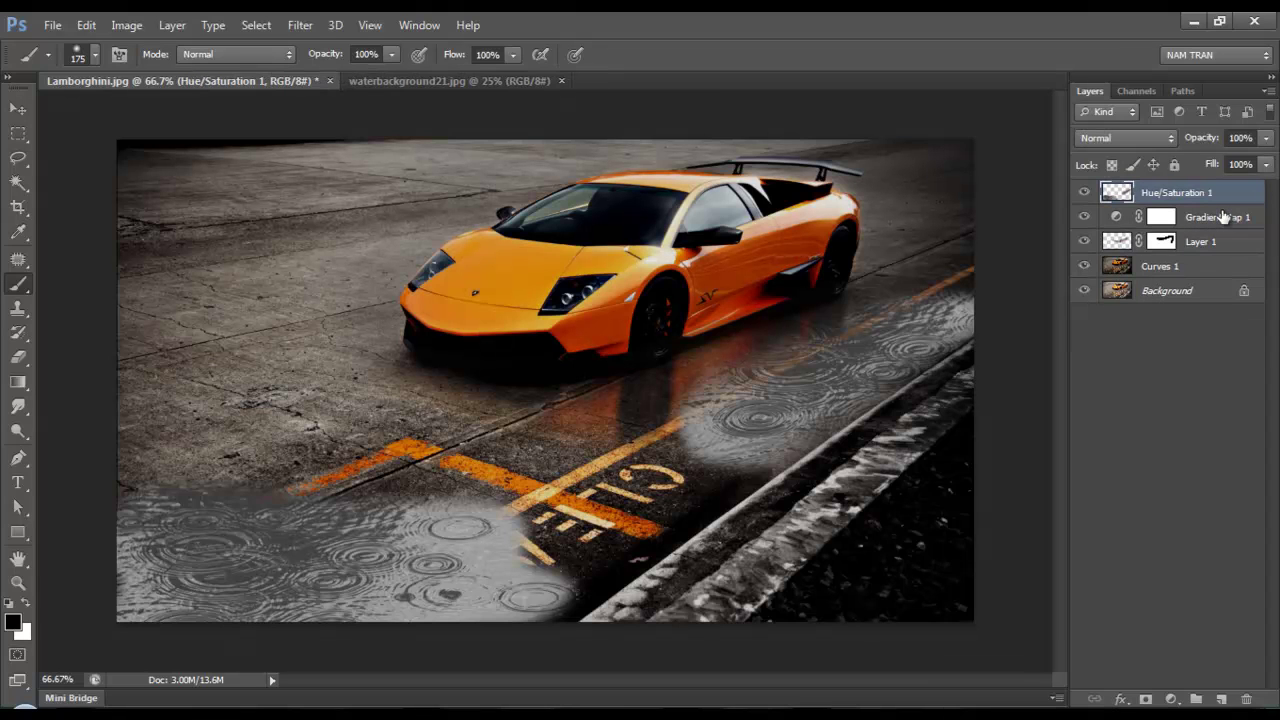
# - Raise the ripple layer's contrast to 100 and add a Levels adjustment to its midtones
pyautogui.click(126, 25)
pyautogui.click(380, 71)
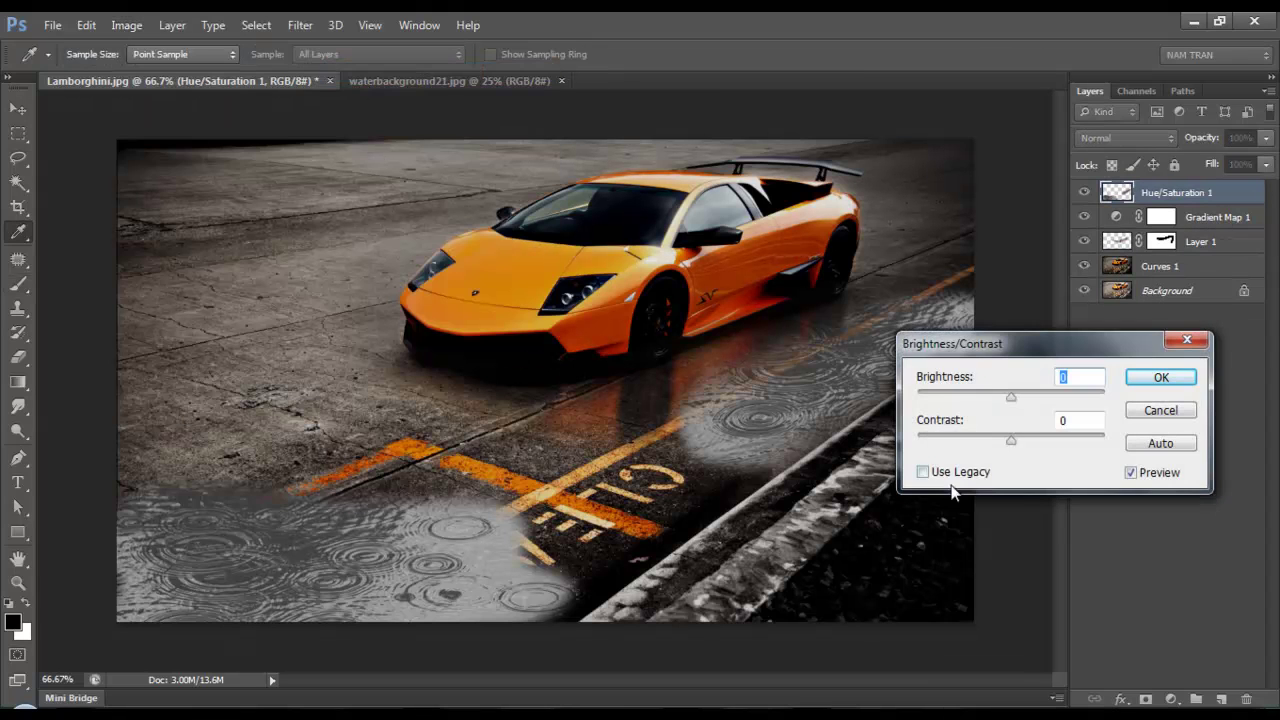
pyautogui.click(1158, 444)
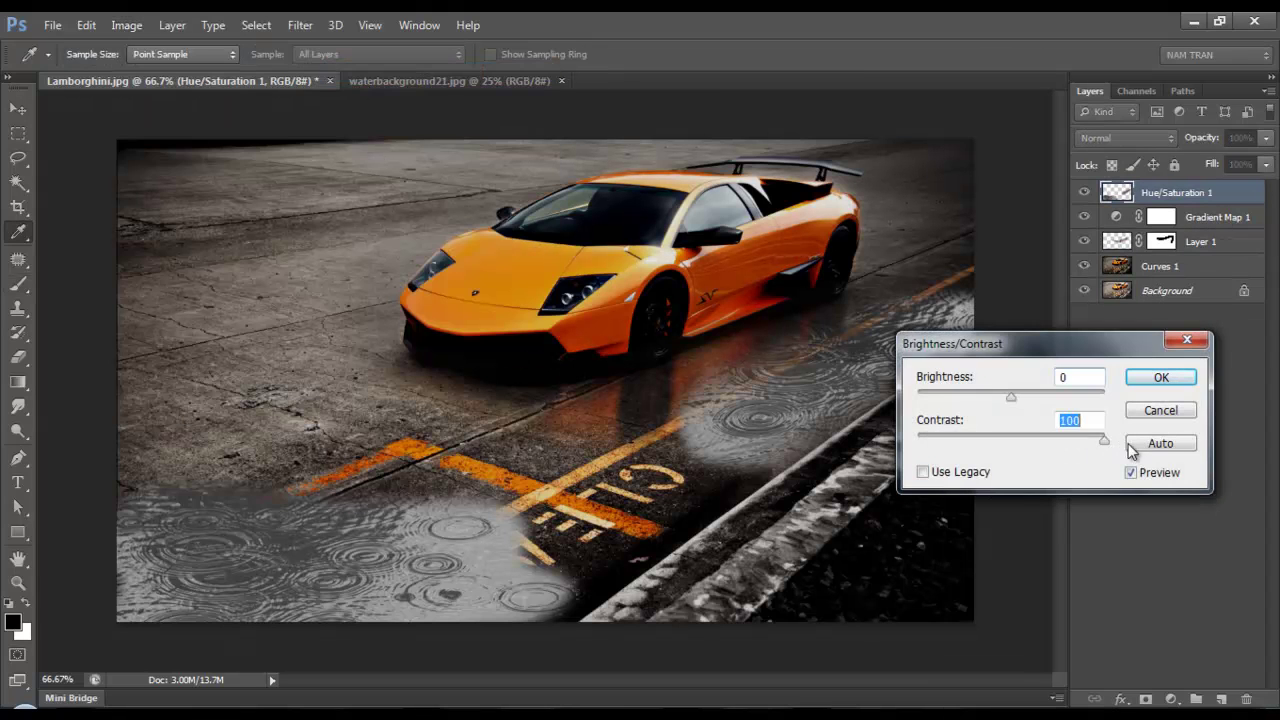
pyautogui.click(1163, 377)
pyautogui.click(1171, 698)
pyautogui.click(1150, 385)
pyautogui.moveTo(234, 379)
pyautogui.mouseDown()
pyautogui.moveTo(215, 379)
pyautogui.moveTo(261, 380)
pyautogui.mouseUp()
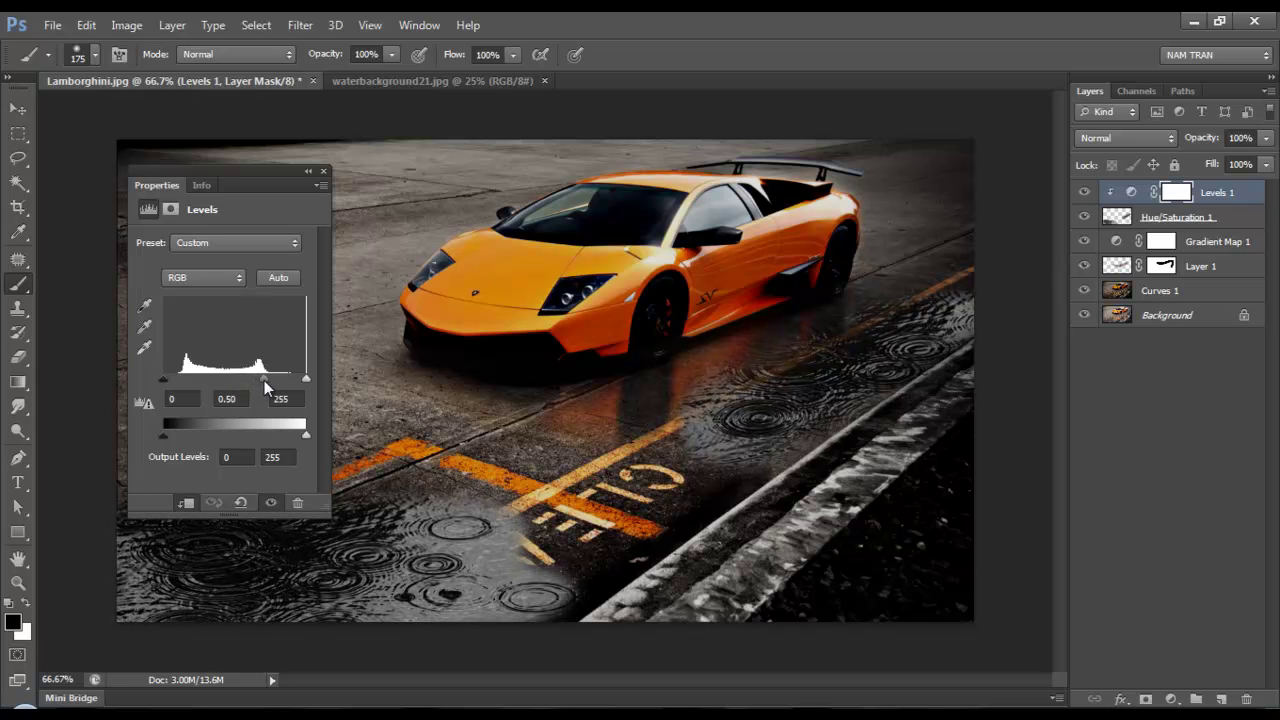
pyautogui.click(323, 171)
# - Lower the Hue/Saturation 1 ripple layer's opacity to about 52%
pyautogui.click(1180, 217)
pyautogui.moveTo(1270, 166); pyautogui.dragTo(1245, 163)
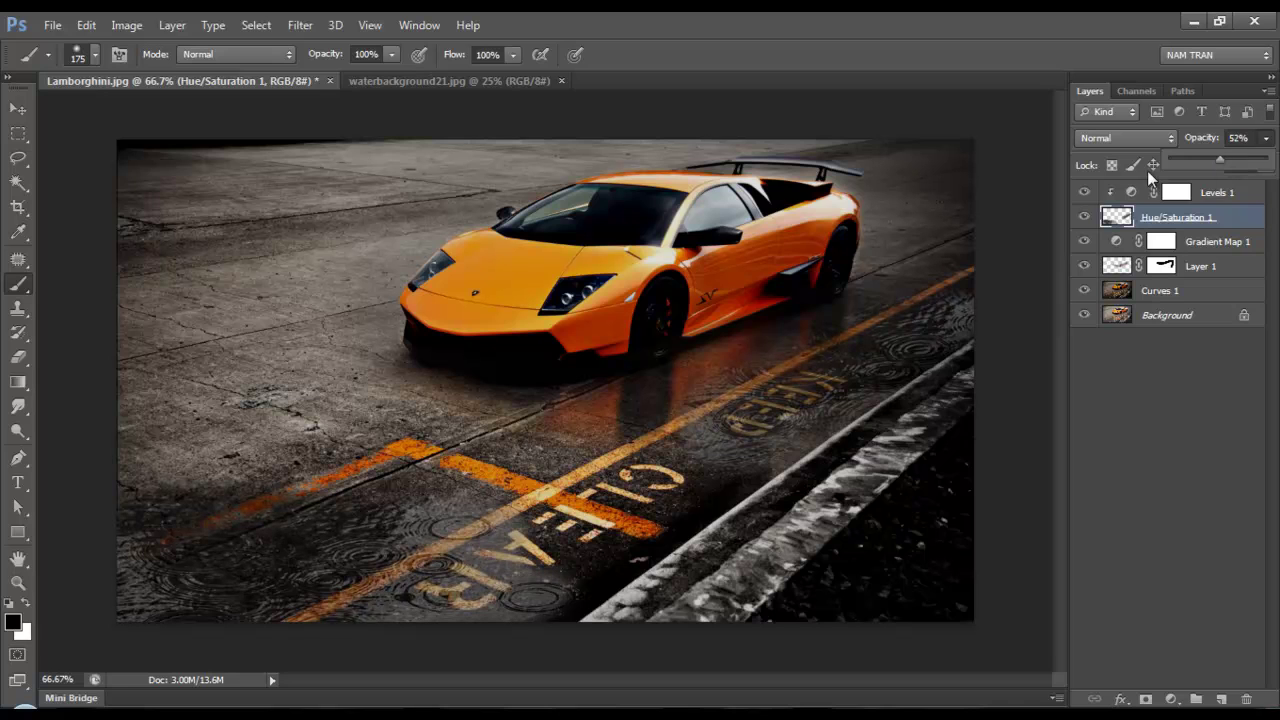
pyautogui.click(1113, 449)
pyautogui.hotkey('ctrl', '-')
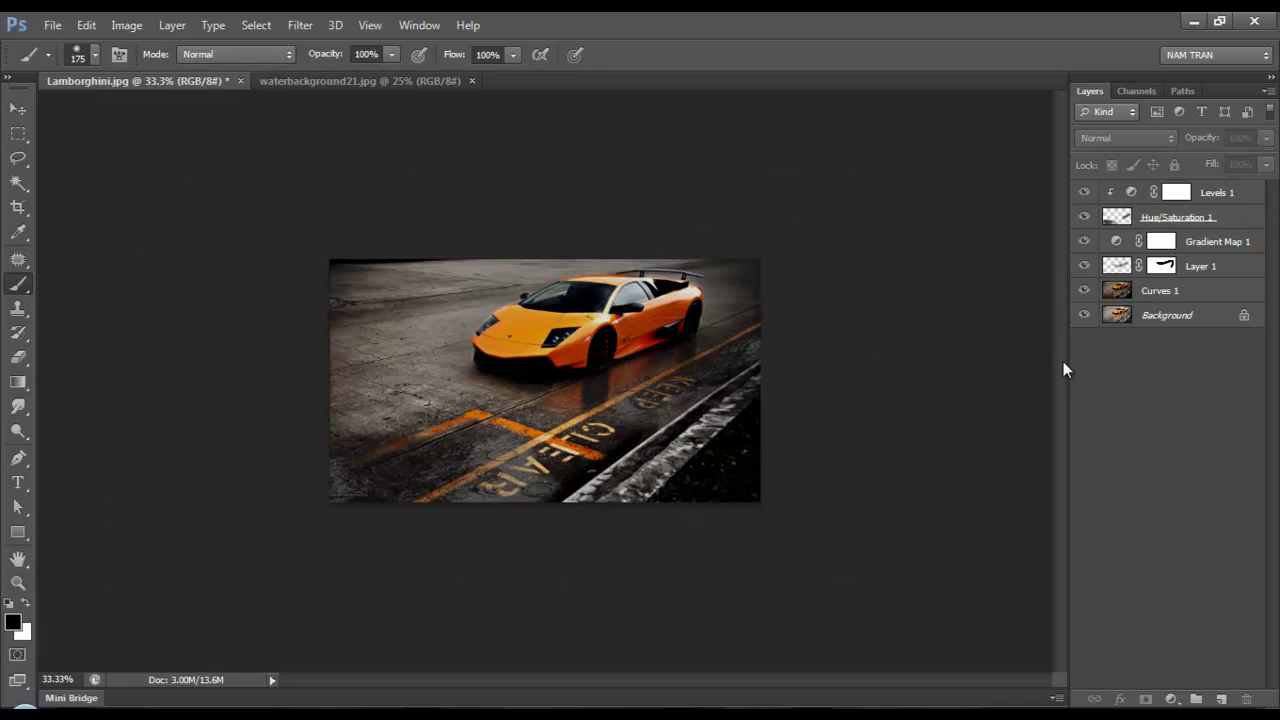
# - Open the rain-drops stock image and copy the whole image
pyautogui.hotkey('ctrl', '+')
pyautogui.click(18, 107)
pyautogui.hotkey('alt', '.')
pyautogui.click(52, 25)
pyautogui.click(73, 63)
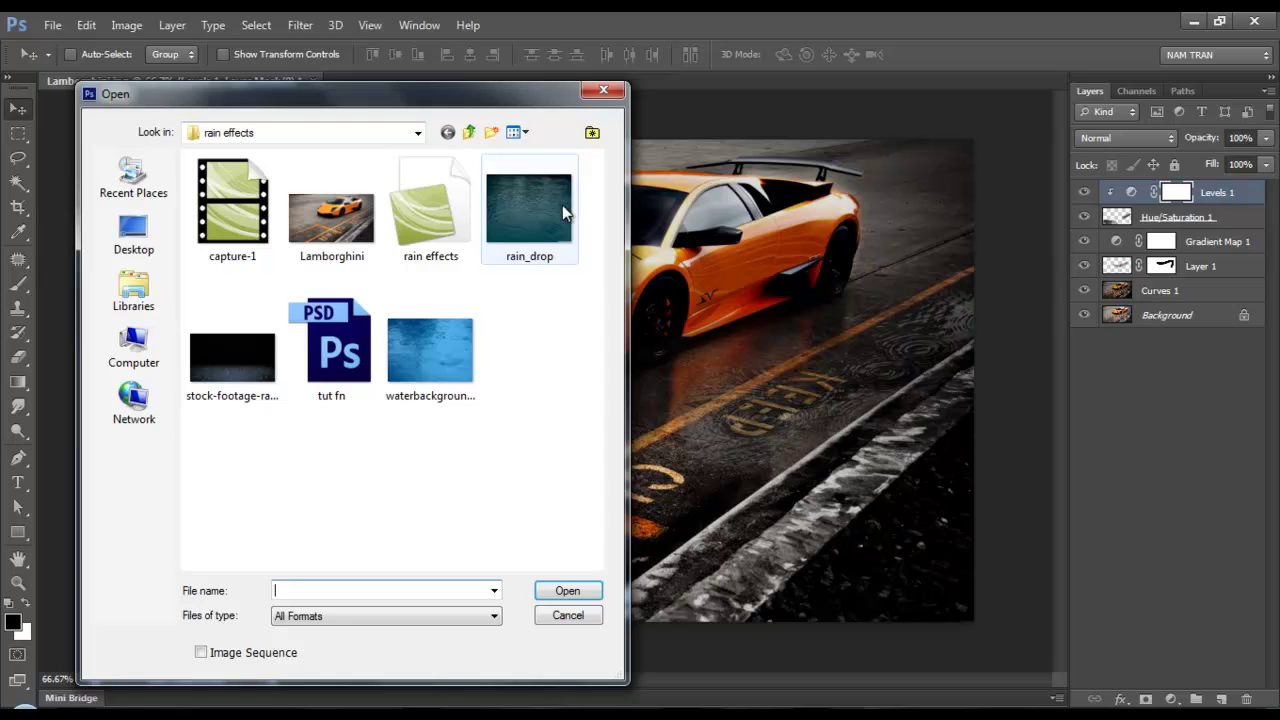
pyautogui.click(234, 357)
pyautogui.click(566, 589)
pyautogui.hotkey('ctrl', '-')
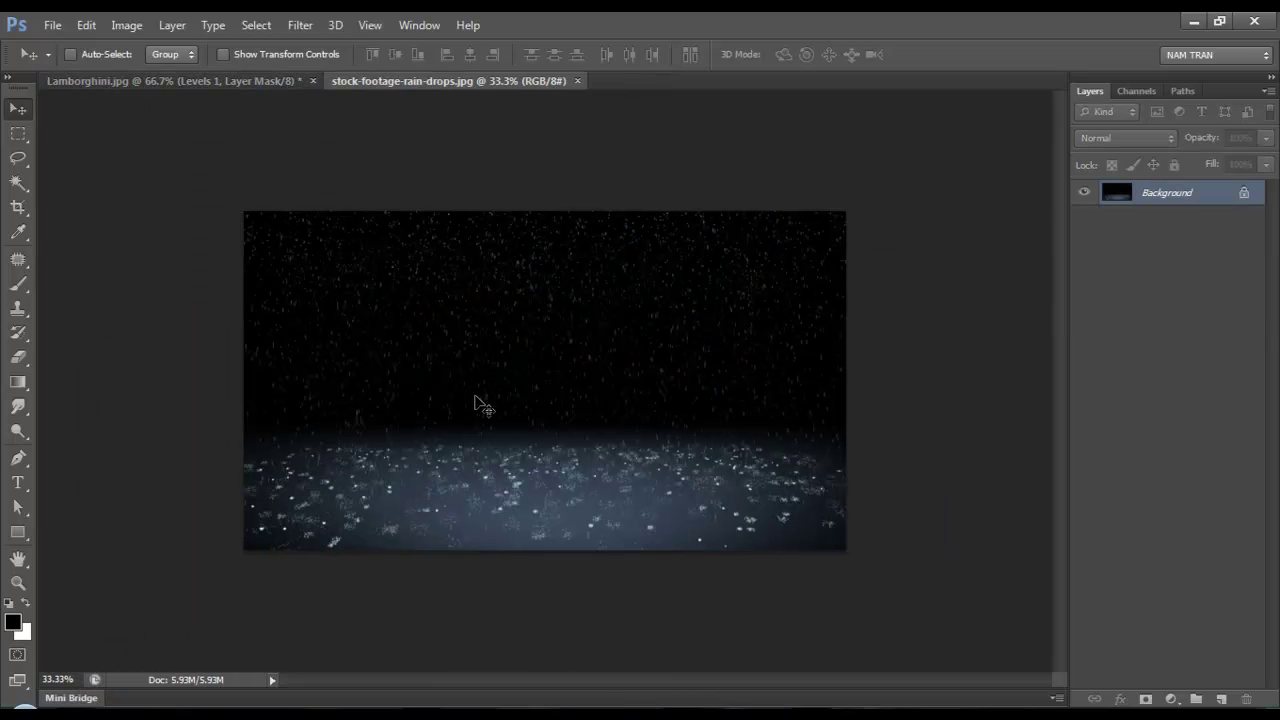
pyautogui.hotkey('ctrl', 'c')
# - Paste the rain into the Lamborghini document and enlarge it to cover the canvas
pyautogui.click(170, 80)
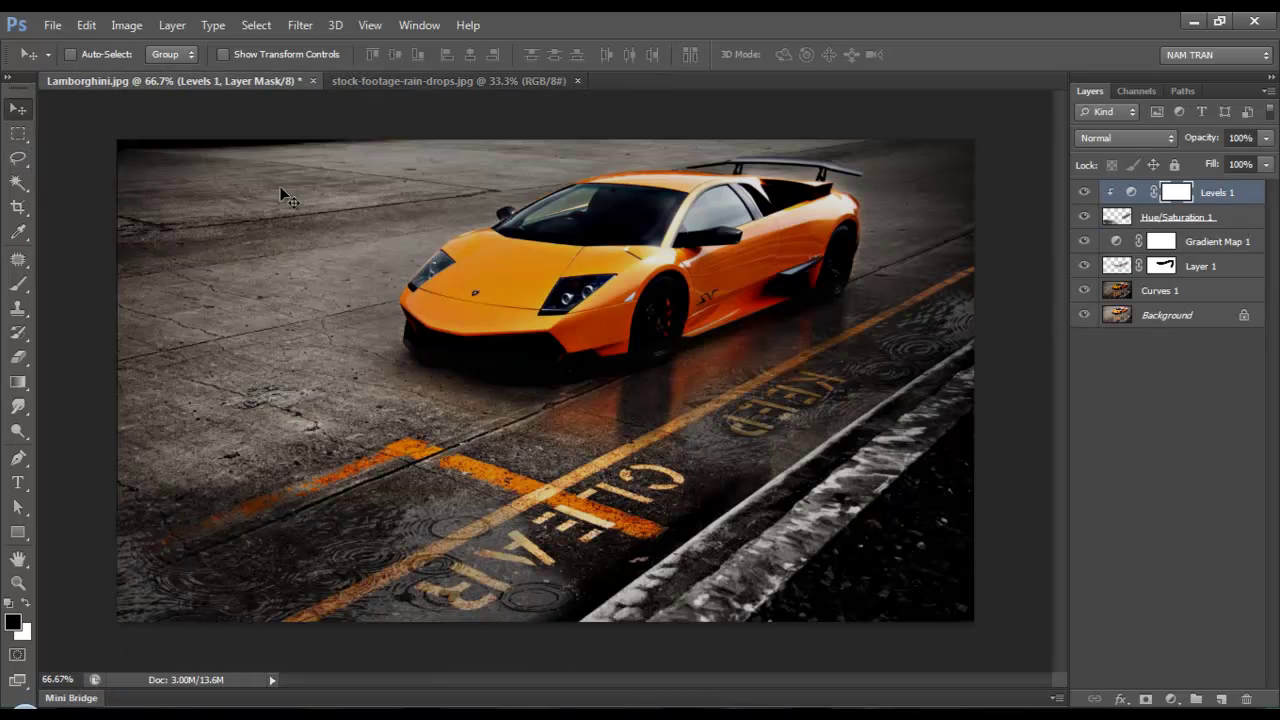
pyautogui.hotkey('ctrl', 'v')
pyautogui.hotkey('ctrl', '-')
pyautogui.hotkey('ctrl', 't')
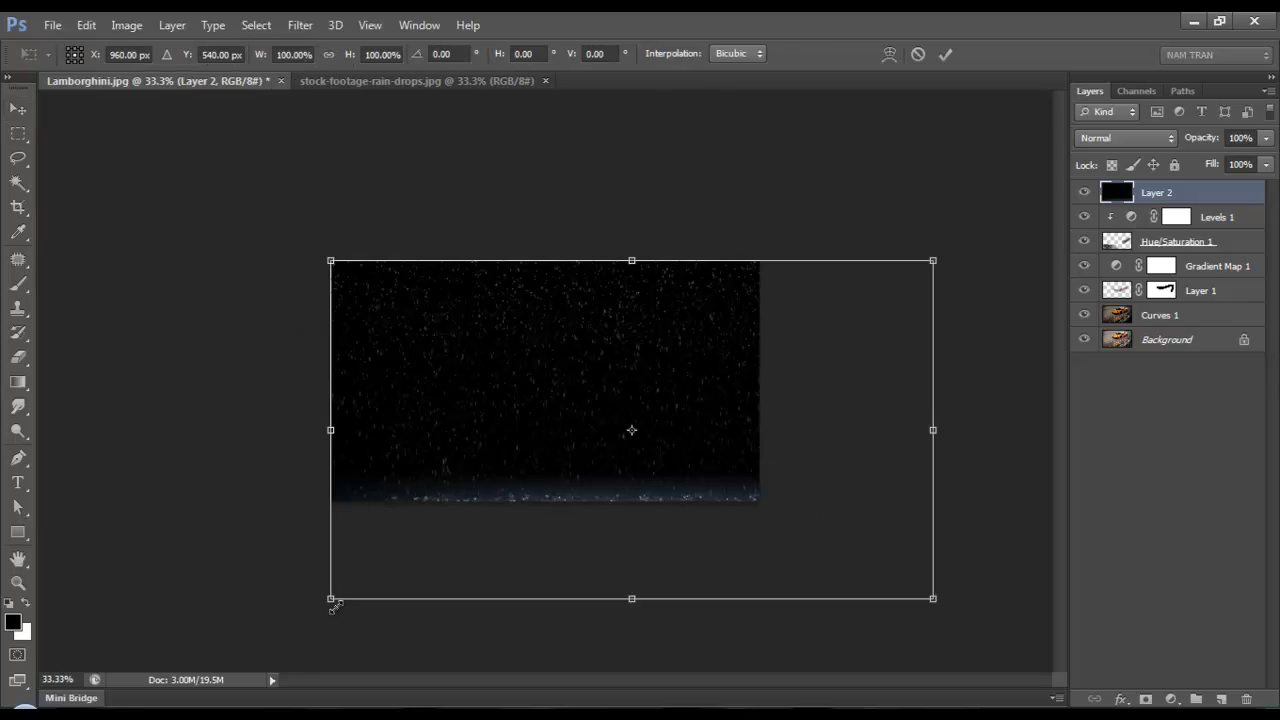
pyautogui.moveTo(333, 603); pyautogui.dragTo(264, 628)
pyautogui.moveTo(664, 585)
pyautogui.mouseDown()
pyautogui.moveTo(569, 583)
pyautogui.moveTo(737, 589)
pyautogui.moveTo(488, 591)
pyautogui.mouseUp()
pyautogui.press('Return')
# - Blend the rain layer in Lighten mode after comparing it with Screen
pyautogui.hotkey('ctrl', '+')
pyautogui.click(1127, 138)
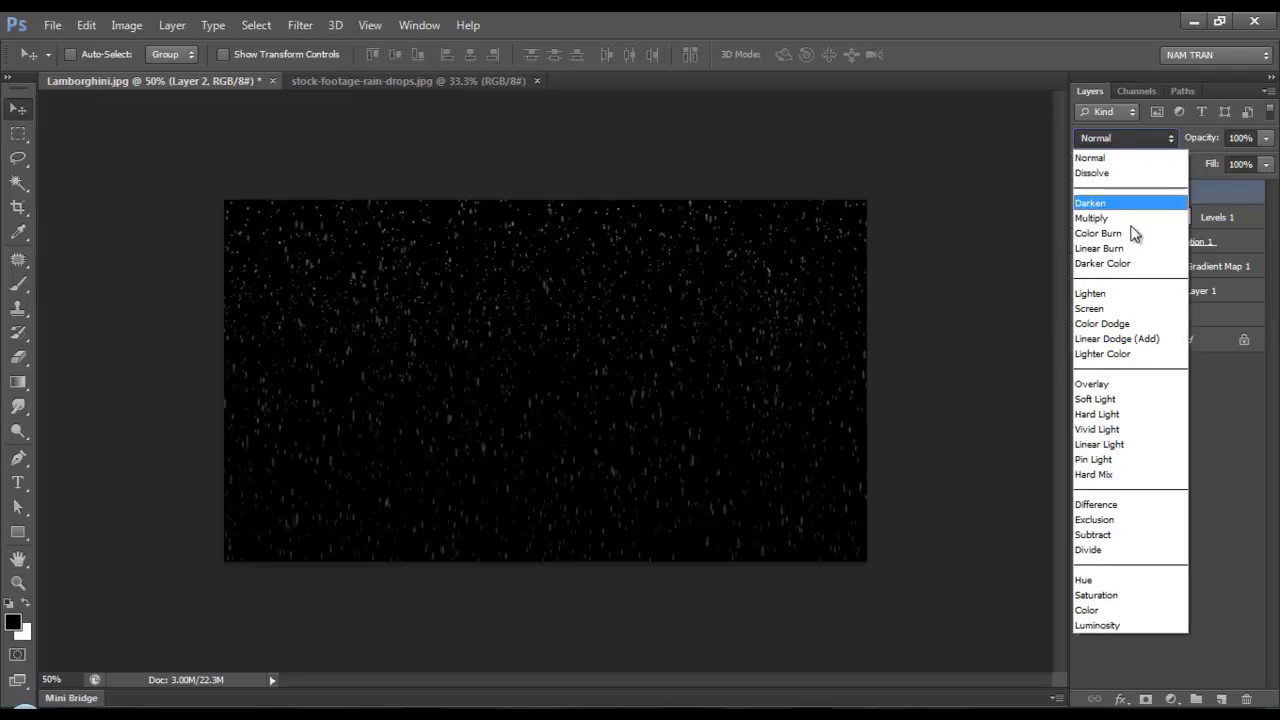
pyautogui.click(1090, 293)
pyautogui.hotkey('ctrl', '+')
pyautogui.click(1084, 192)
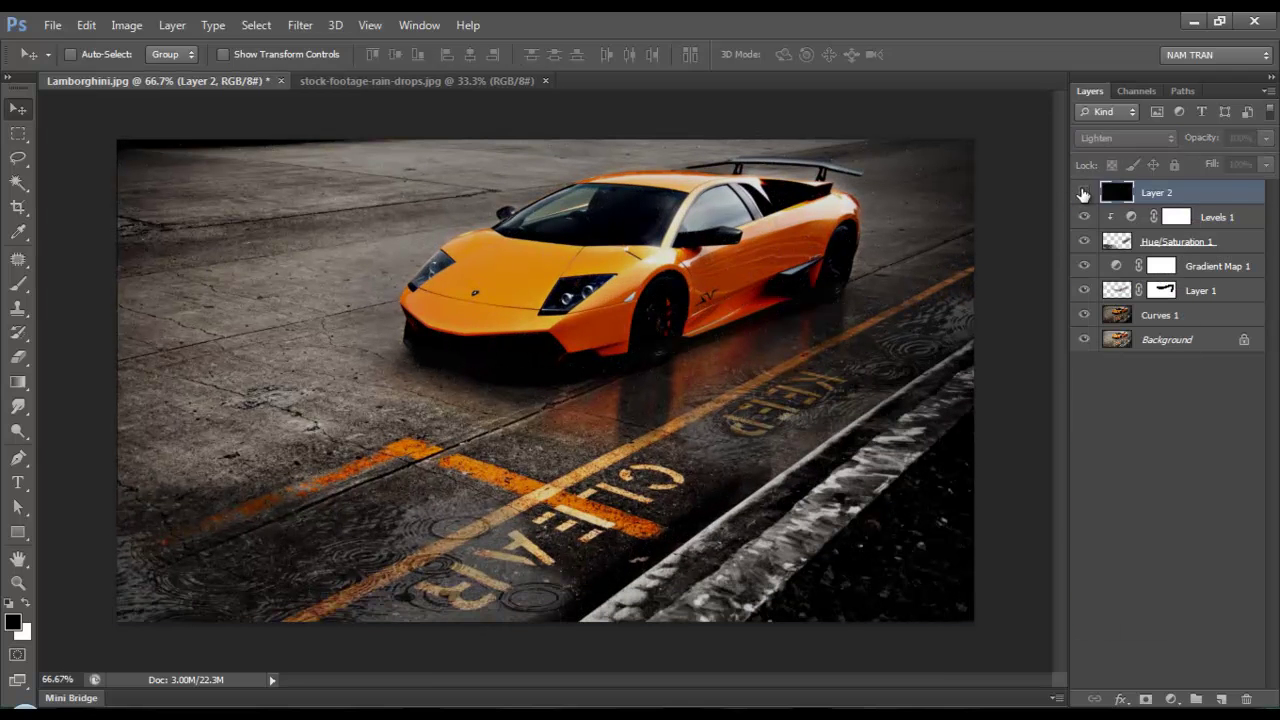
pyautogui.click(1084, 192)
pyautogui.click(1127, 138)
pyautogui.click(1115, 308)
pyautogui.click(1150, 140)
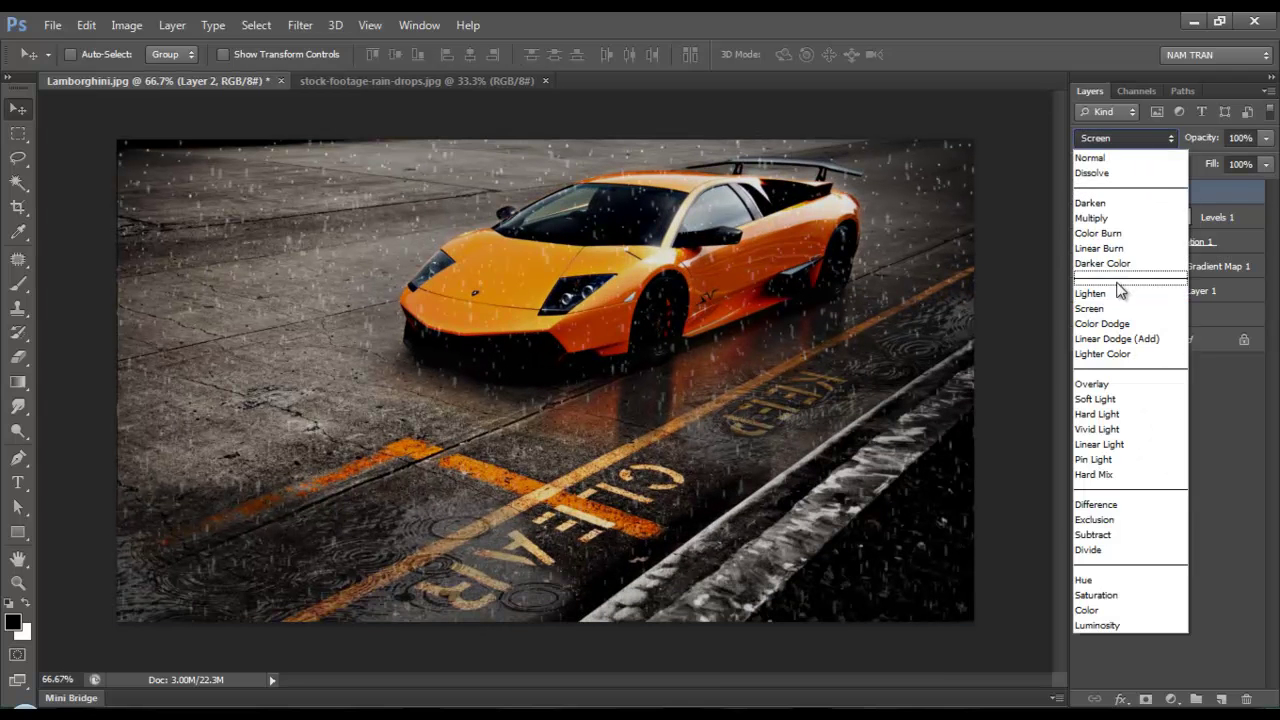
pyautogui.click(1120, 292)
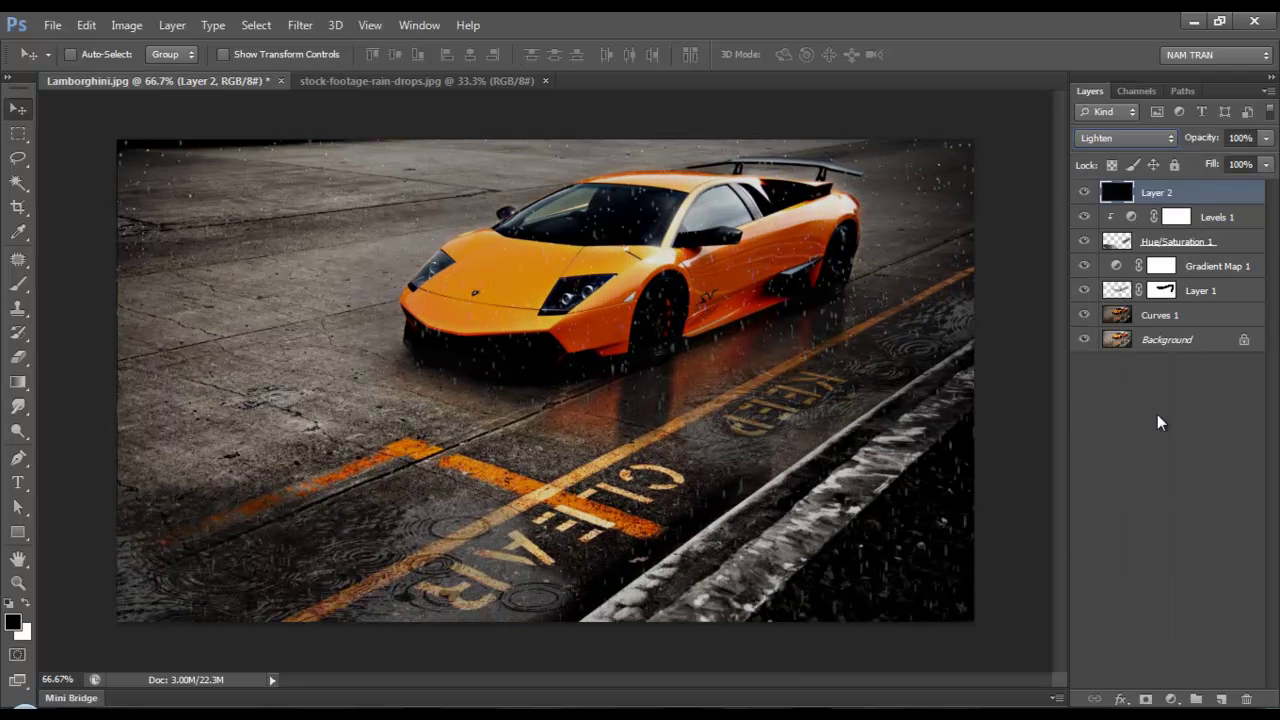
pyautogui.click(1170, 140)
pyautogui.click(1125, 308)
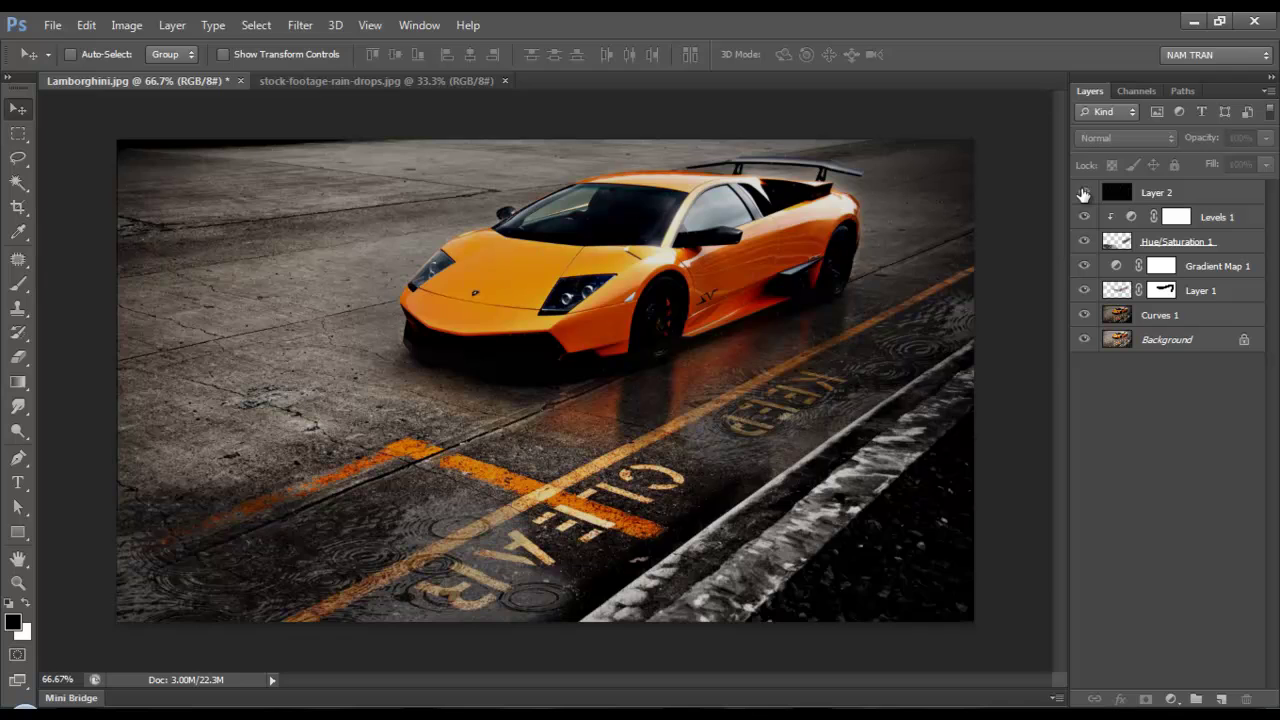
# - Stamp all visible layers into a new merged layer above the rain layer
pyautogui.hotkey('ctrl', '-')
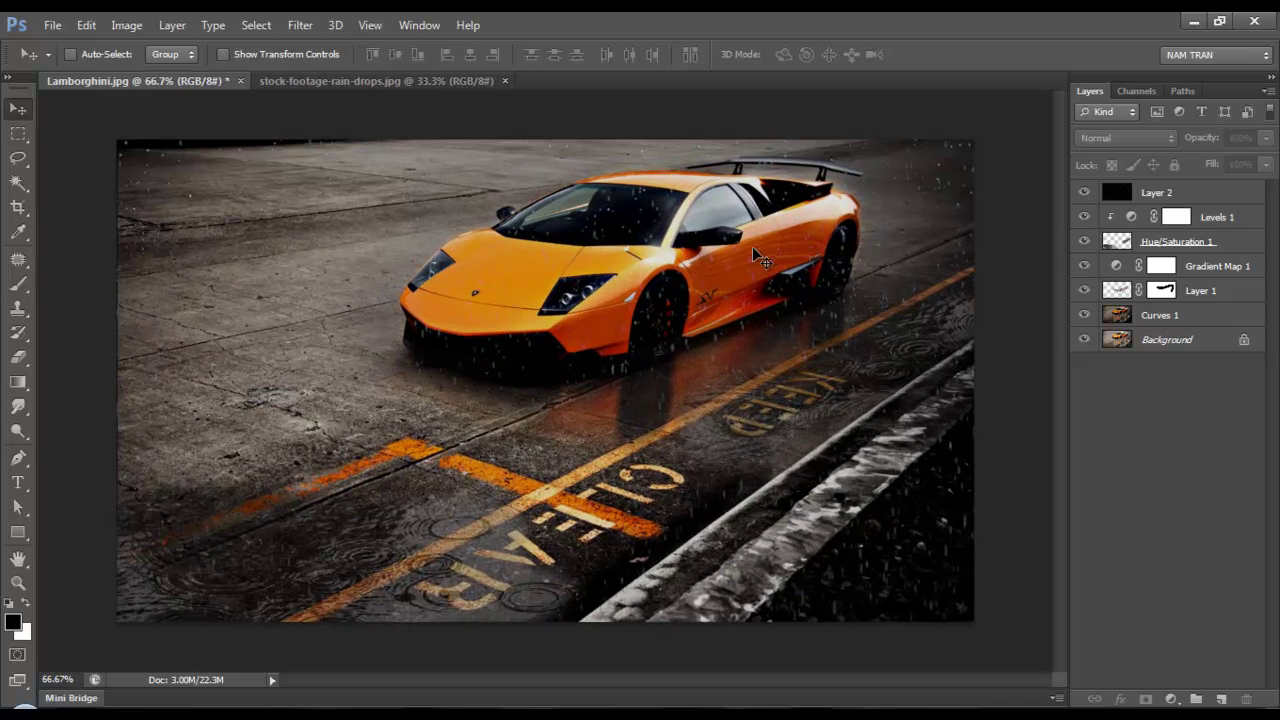
pyautogui.click(1216, 194)
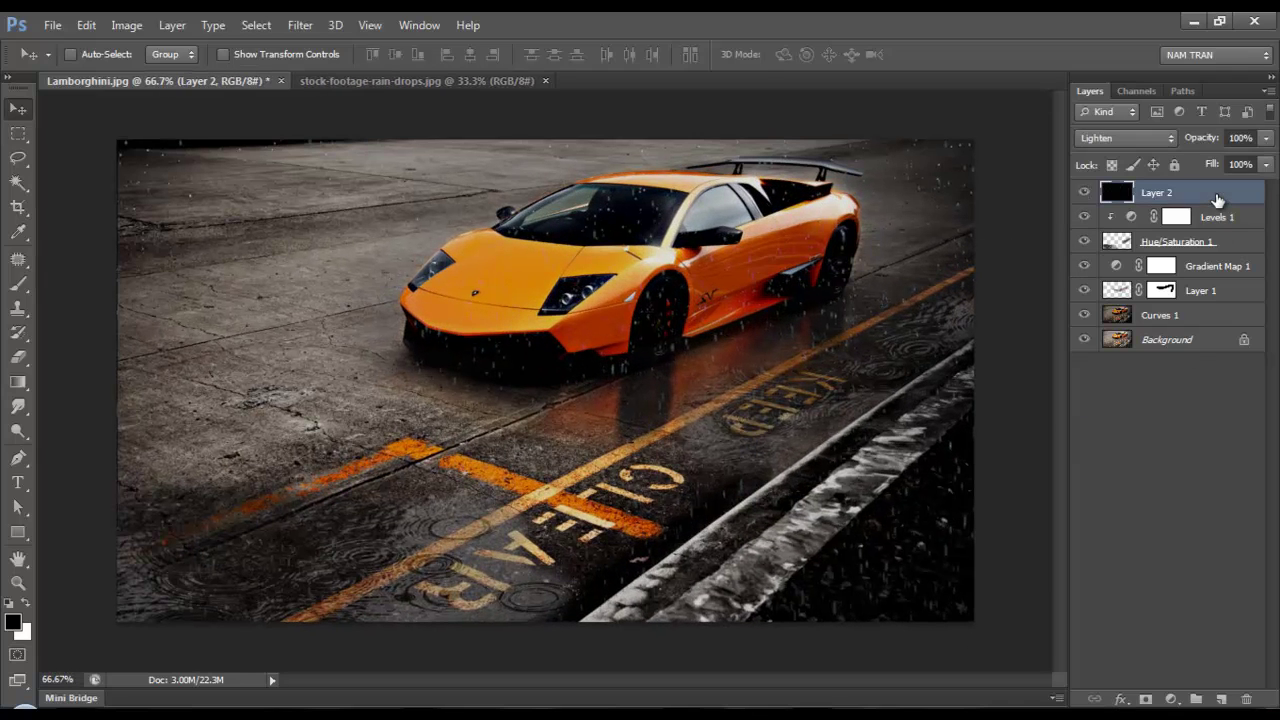
pyautogui.hotkey('ctrl', 'alt', 'shift', 'e')
pyautogui.hotkey('ctrl', '-')
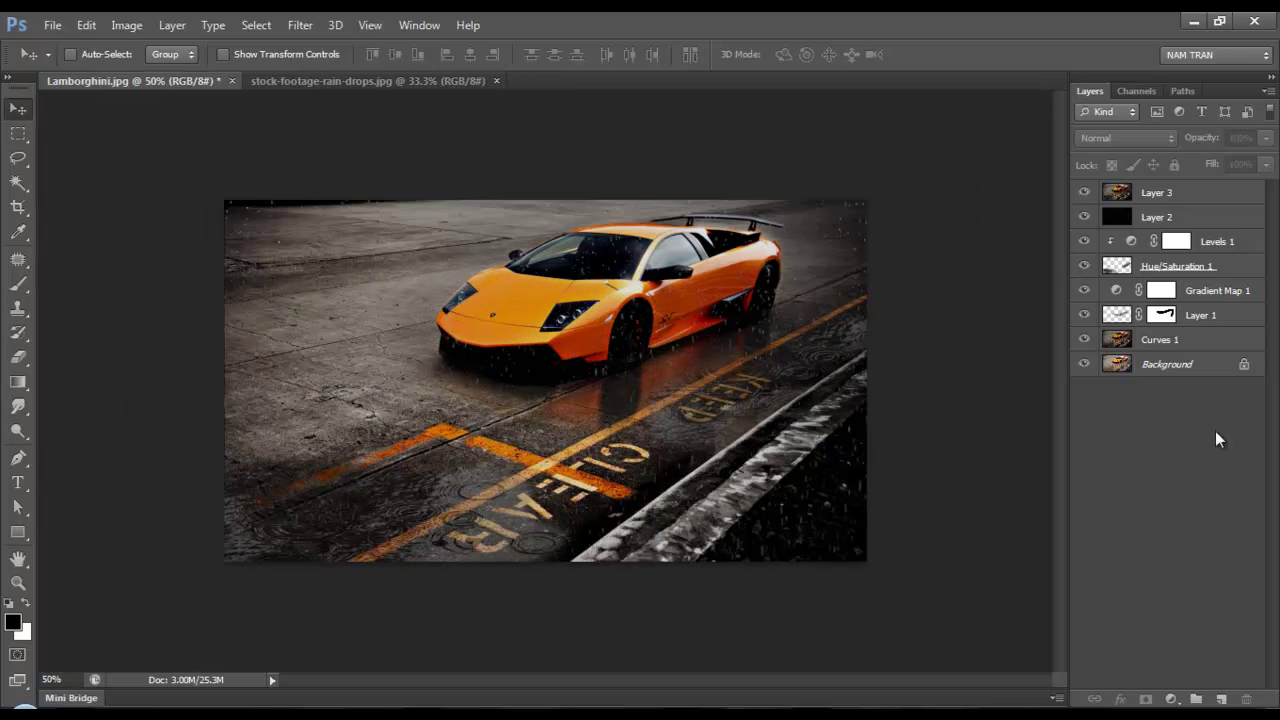
# - On a new layer, paint the image edges black with a soft brush enlarged to 600
pyautogui.click(1221, 699)
pyautogui.press('b')
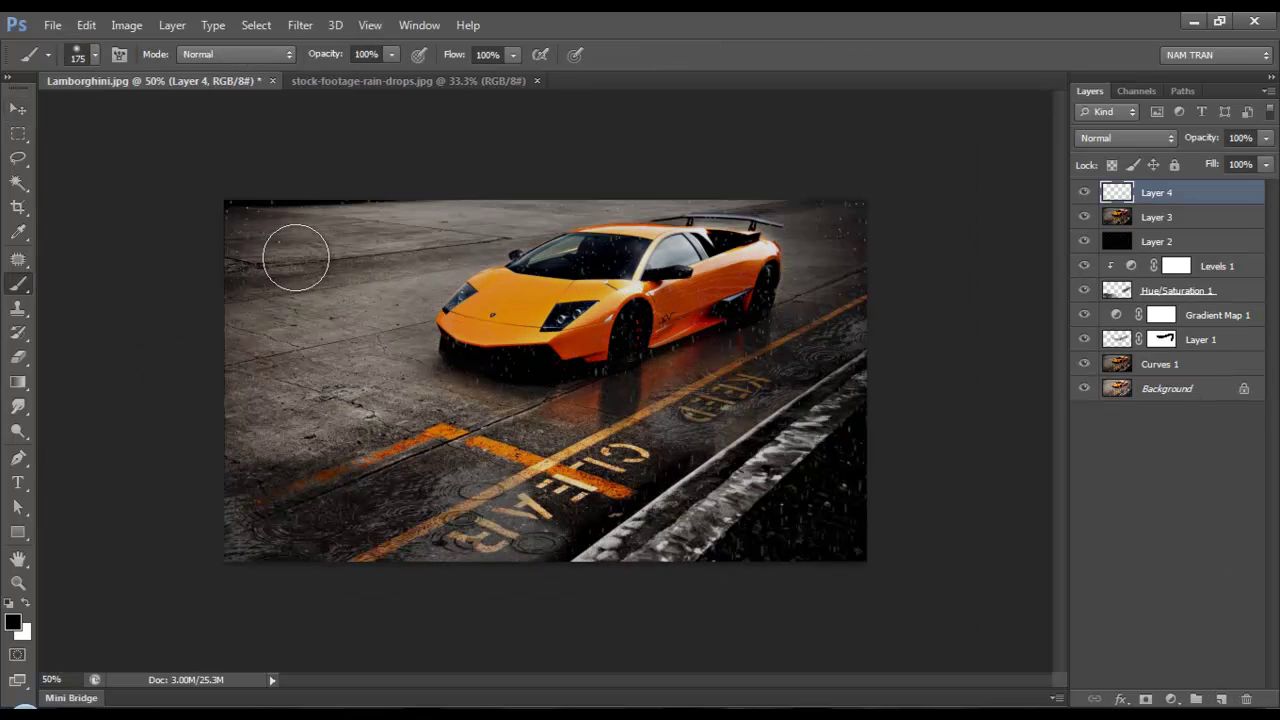
pyautogui.click(95, 54)
pyautogui.press('v')
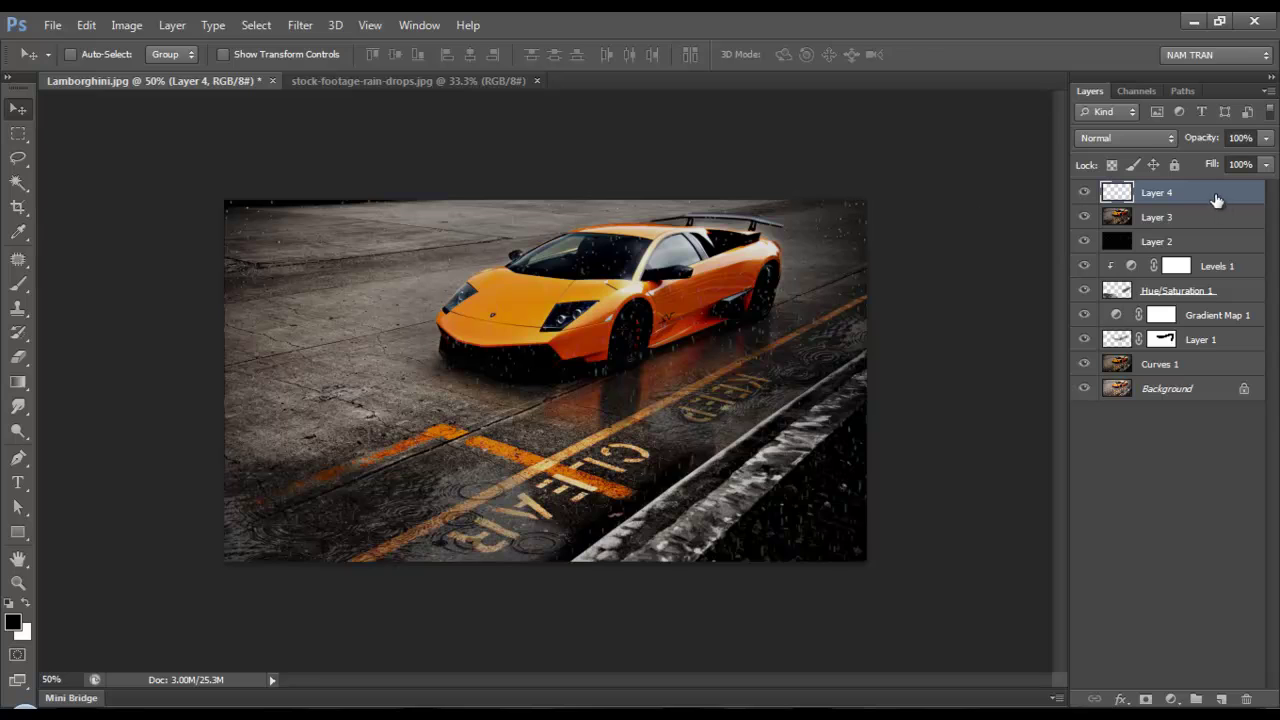
pyautogui.press('b')
pyautogui.moveTo(214, 186); pyautogui.dragTo(580, 205)
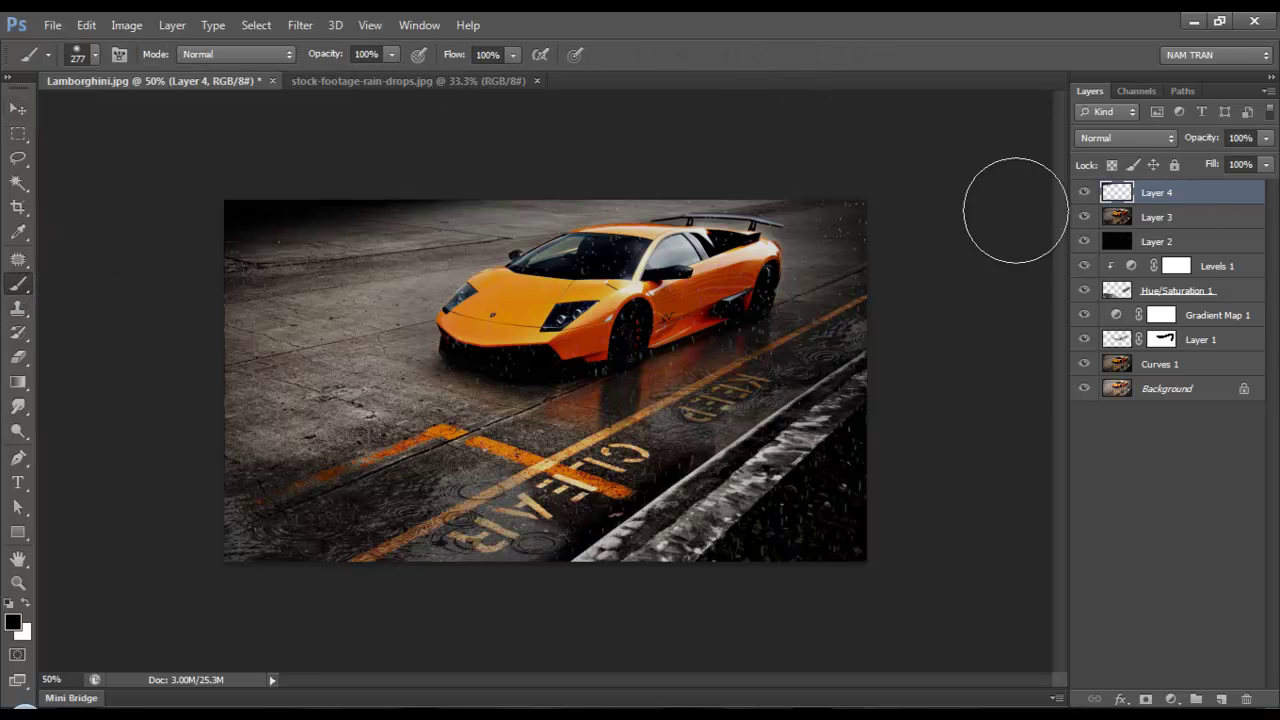
pyautogui.moveTo(790, 440); pyautogui.dragTo(775, 550)
pyautogui.press(']')
pyautogui.press(']')
pyautogui.press(']')
pyautogui.press(']')
pyautogui.moveTo(131, 194); pyautogui.dragTo(931, 104)
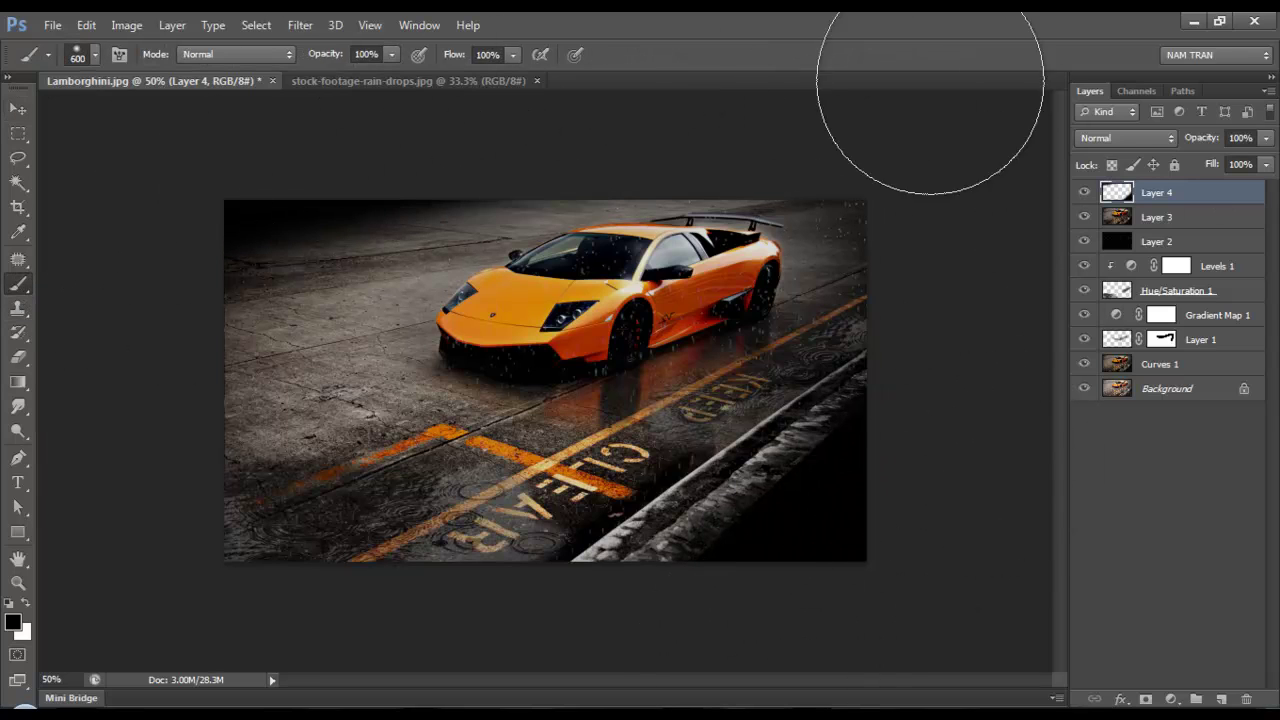
pyautogui.moveTo(104, 432); pyautogui.dragTo(967, 555)
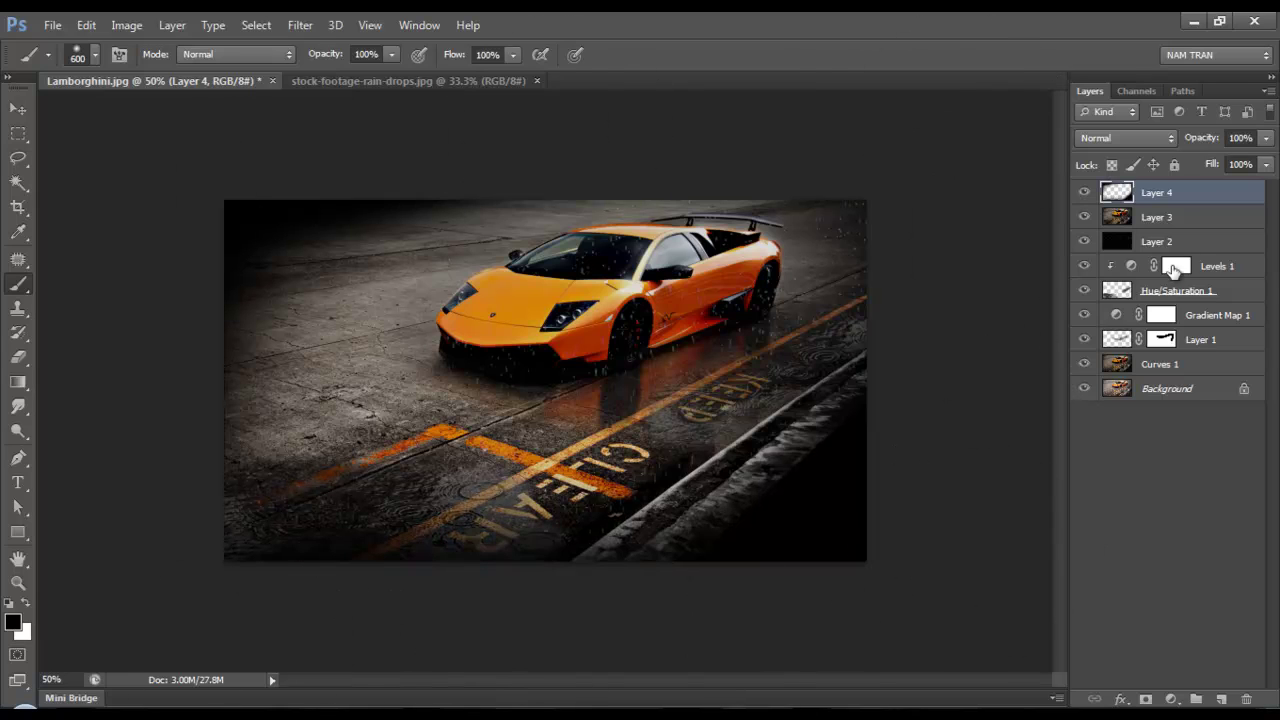
# - Set the vignette layer to Multiply at 38% opacity and stamp visible layers again
pyautogui.click(1125, 138)
pyautogui.click(1139, 212)
pyautogui.click(1266, 138)
pyautogui.moveTo(1266, 160); pyautogui.dragTo(1207, 163)
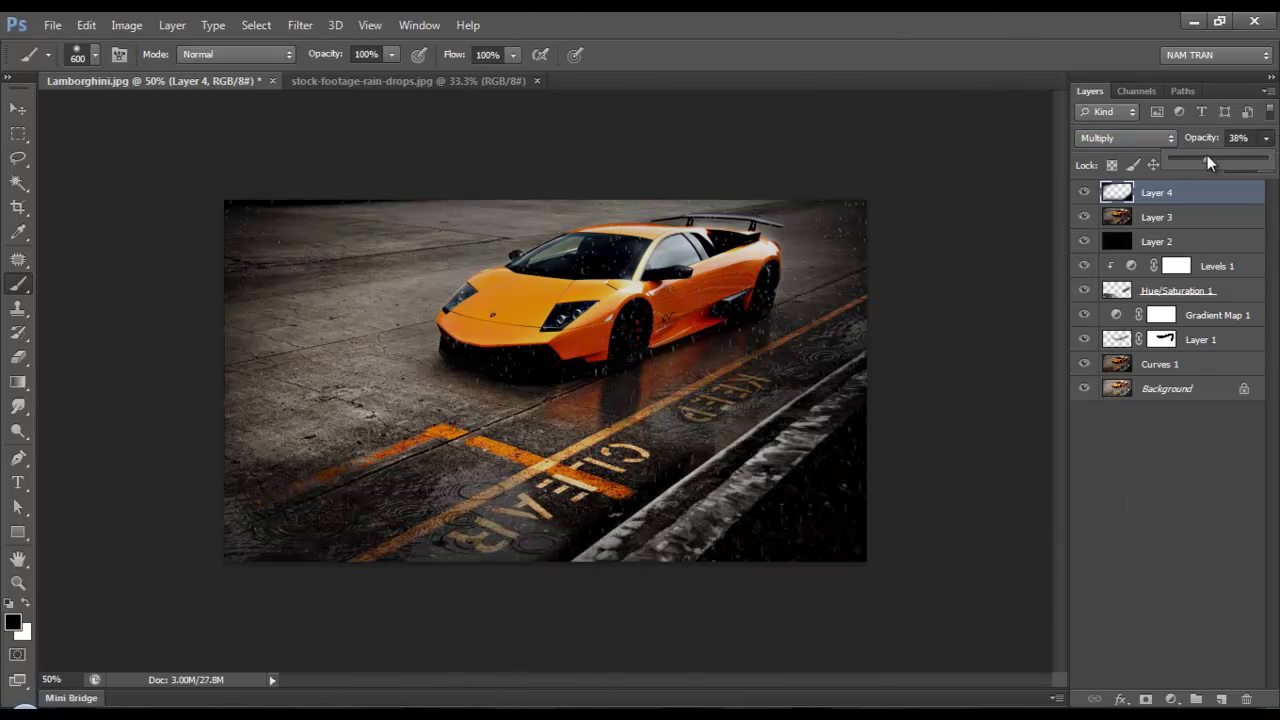
pyautogui.hotkey('ctrl', 'shift', 'alt', 'e')
pyautogui.moveTo(1084, 217); pyautogui.dragTo(1084, 388)
pyautogui.hotkey('ctrl', '+')
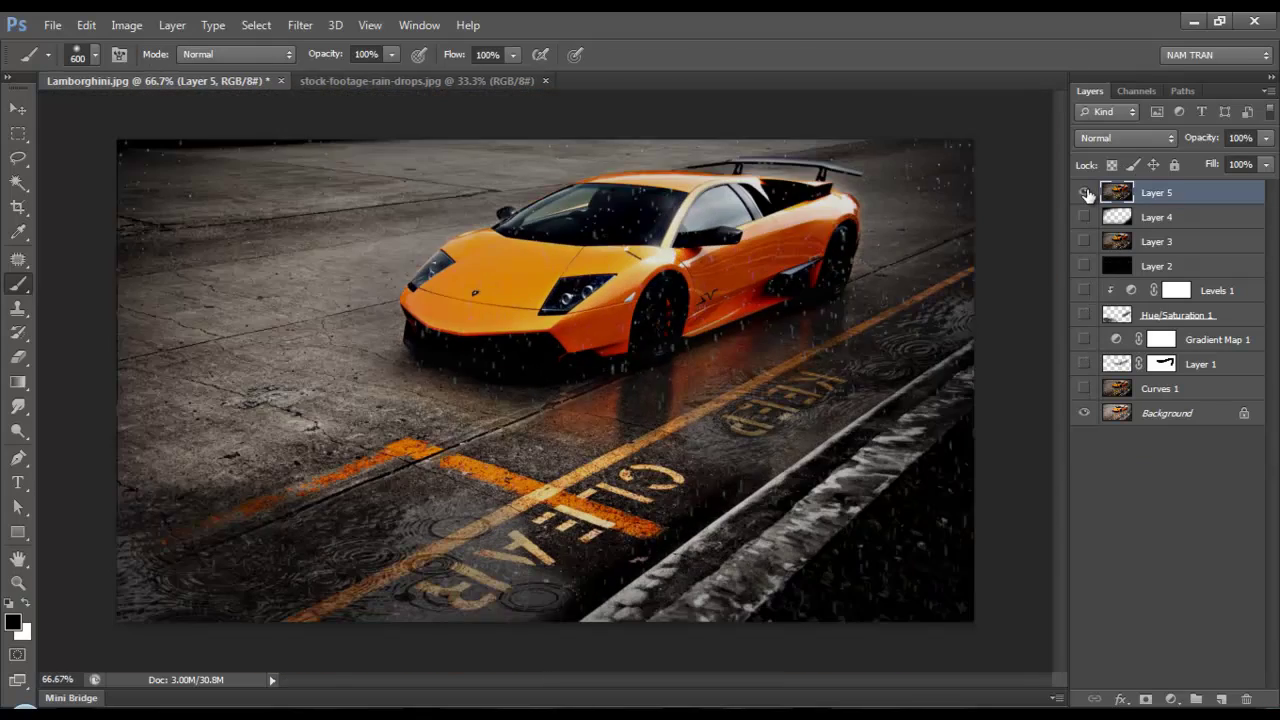
# - Add a Photo Filter adjustment layer using the Sepia preset
pyautogui.click(1084, 192)
pyautogui.click(1084, 192)
pyautogui.click(15, 107)
pyautogui.click(1171, 699)
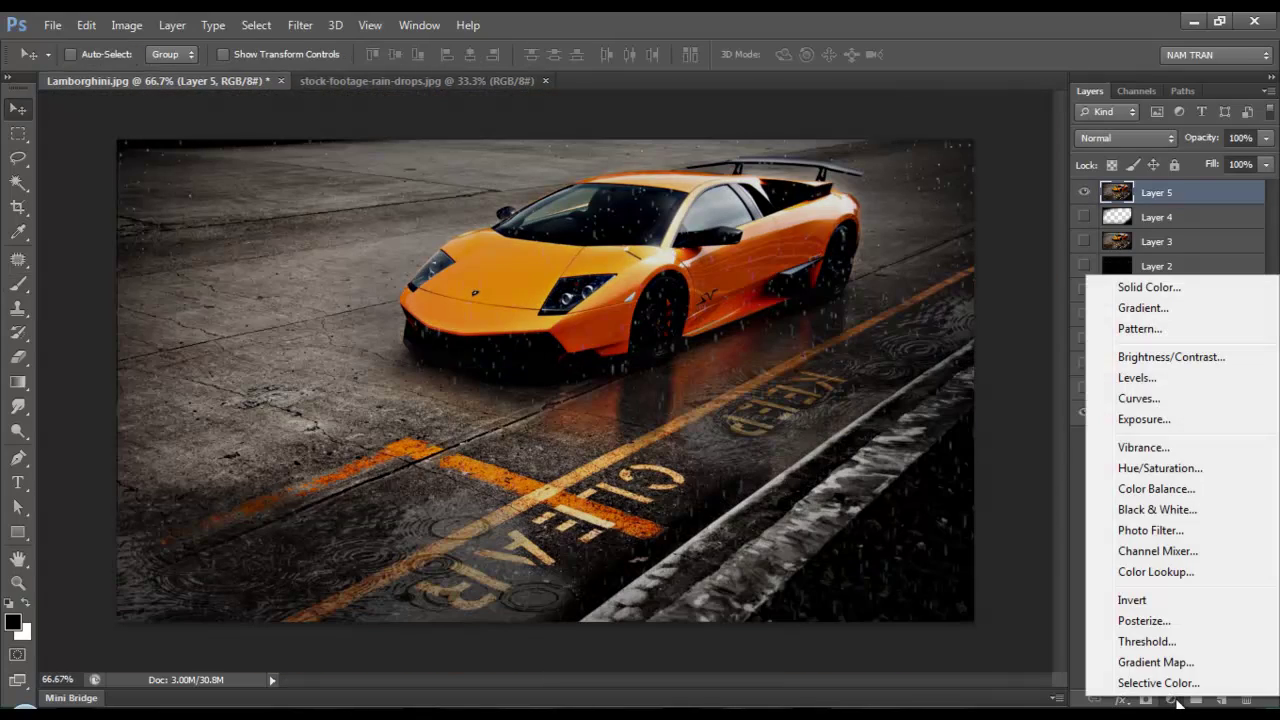
pyautogui.click(1146, 534)
pyautogui.click(278, 248)
pyautogui.click(253, 470)
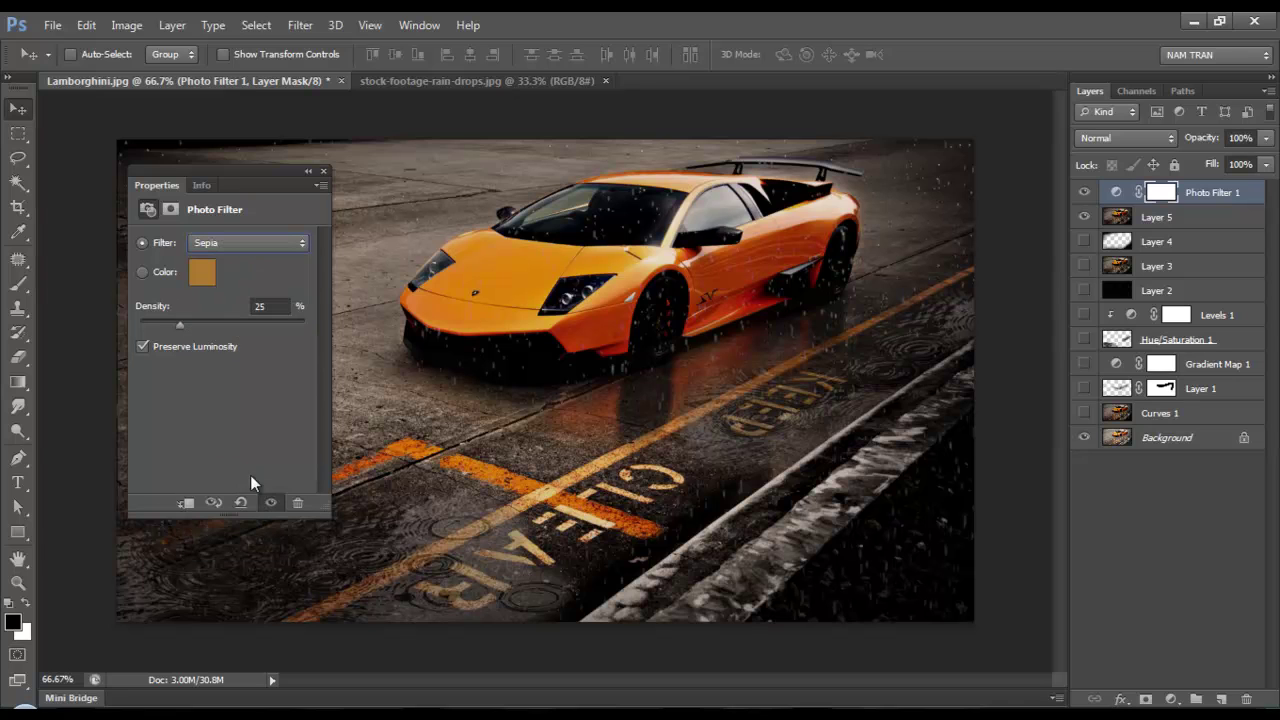
# - Keep Preserve Luminosity on and stamp the visible layers into a new Layer 6
pyautogui.click(142, 346)
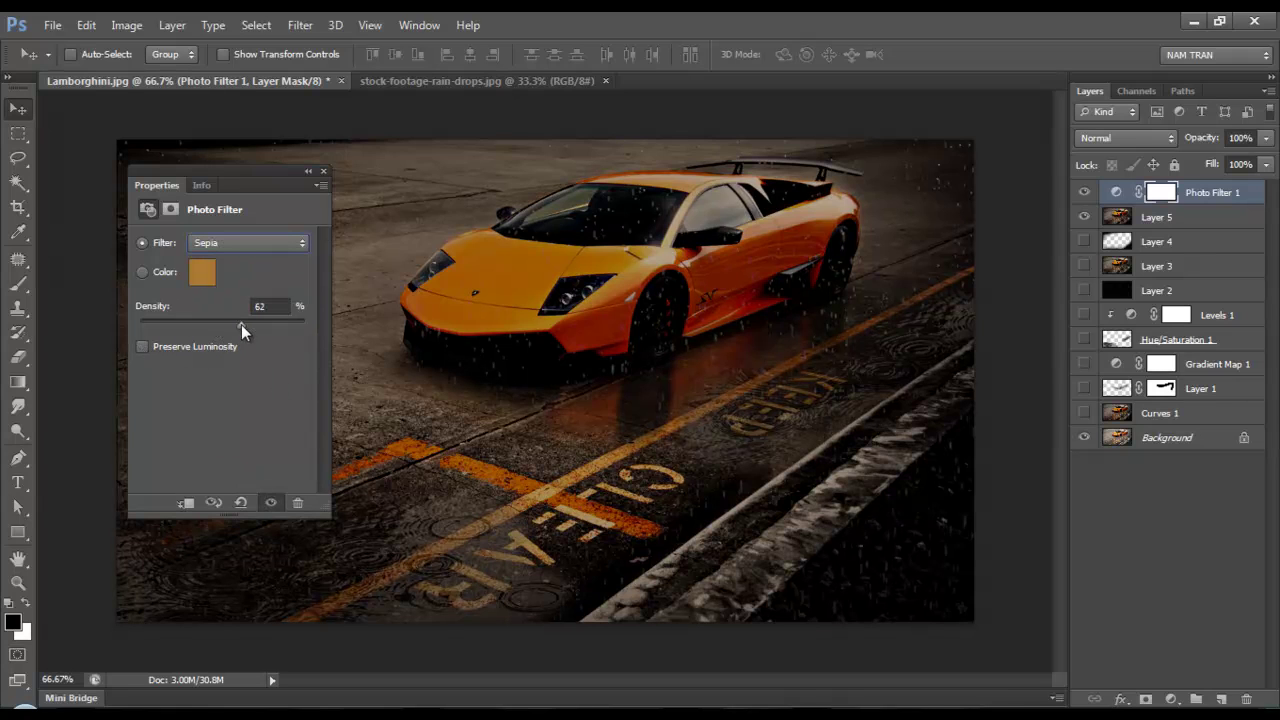
pyautogui.click(143, 346)
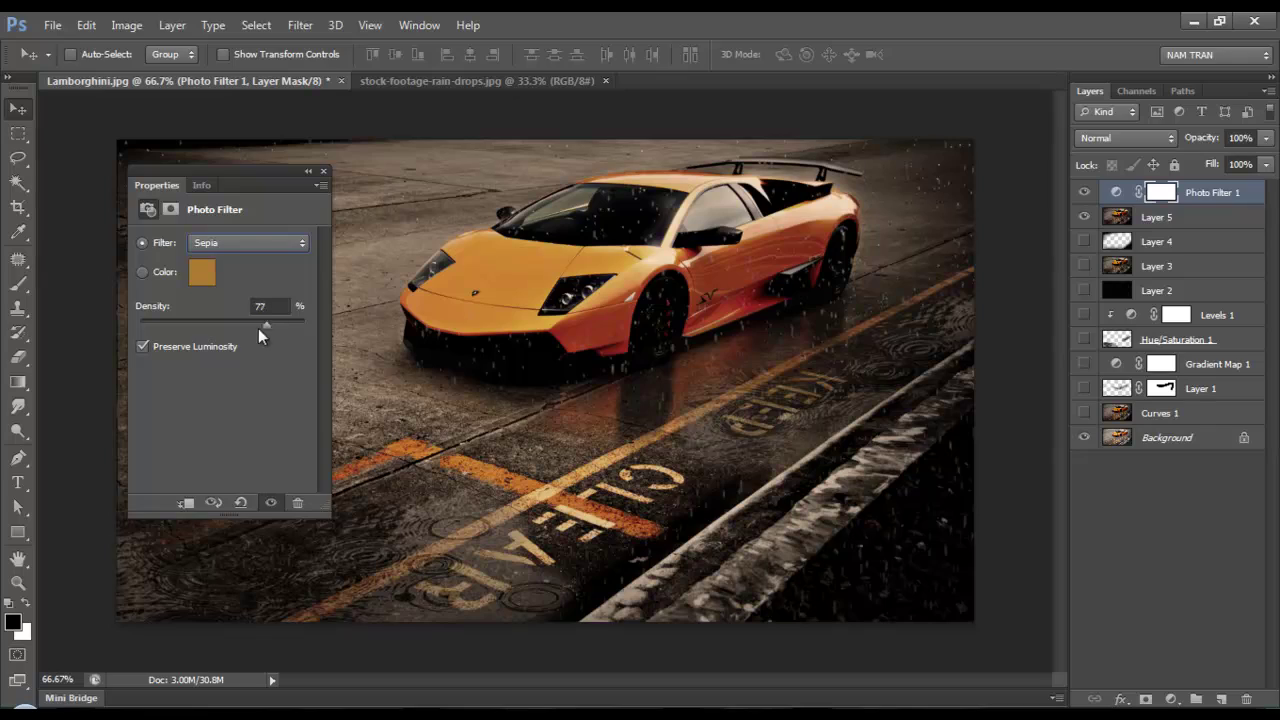
pyautogui.click(323, 171)
pyautogui.hotkey('ctrl', 'shift', 'alt', 'e')
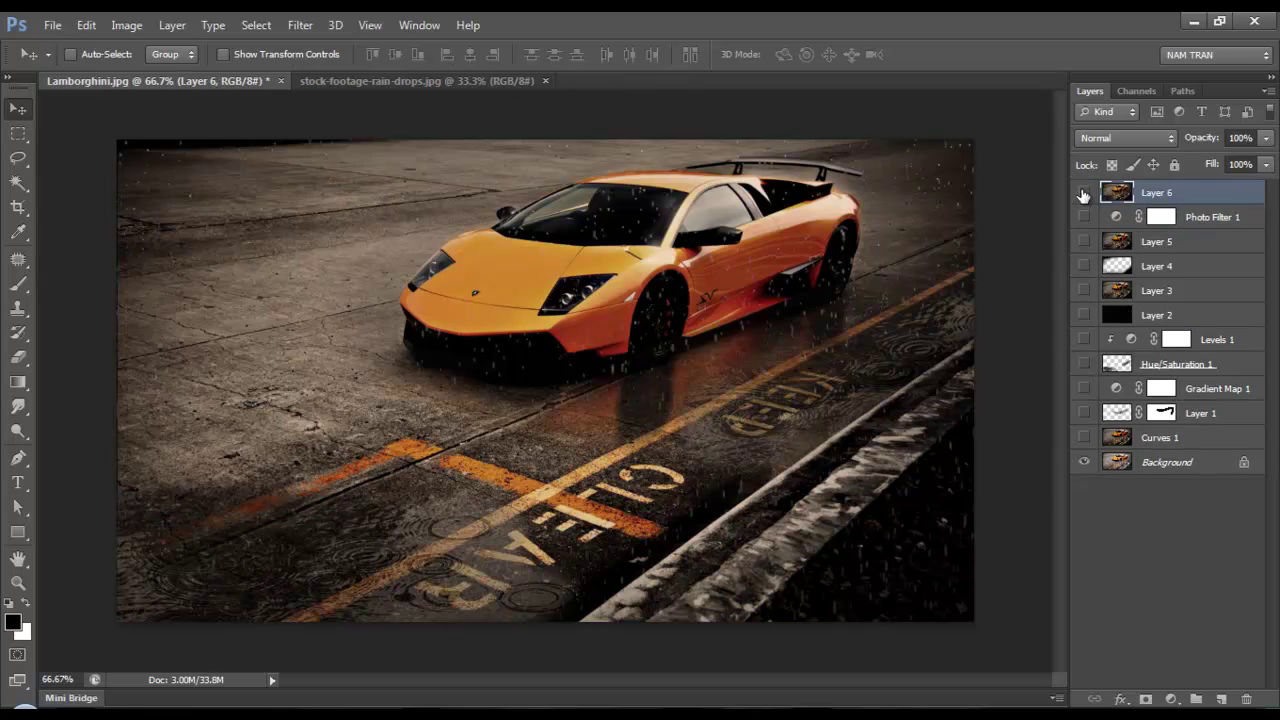
pyautogui.click(1083, 193)
pyautogui.click(1083, 193)
pyautogui.click(1083, 193)
pyautogui.click(1083, 193)
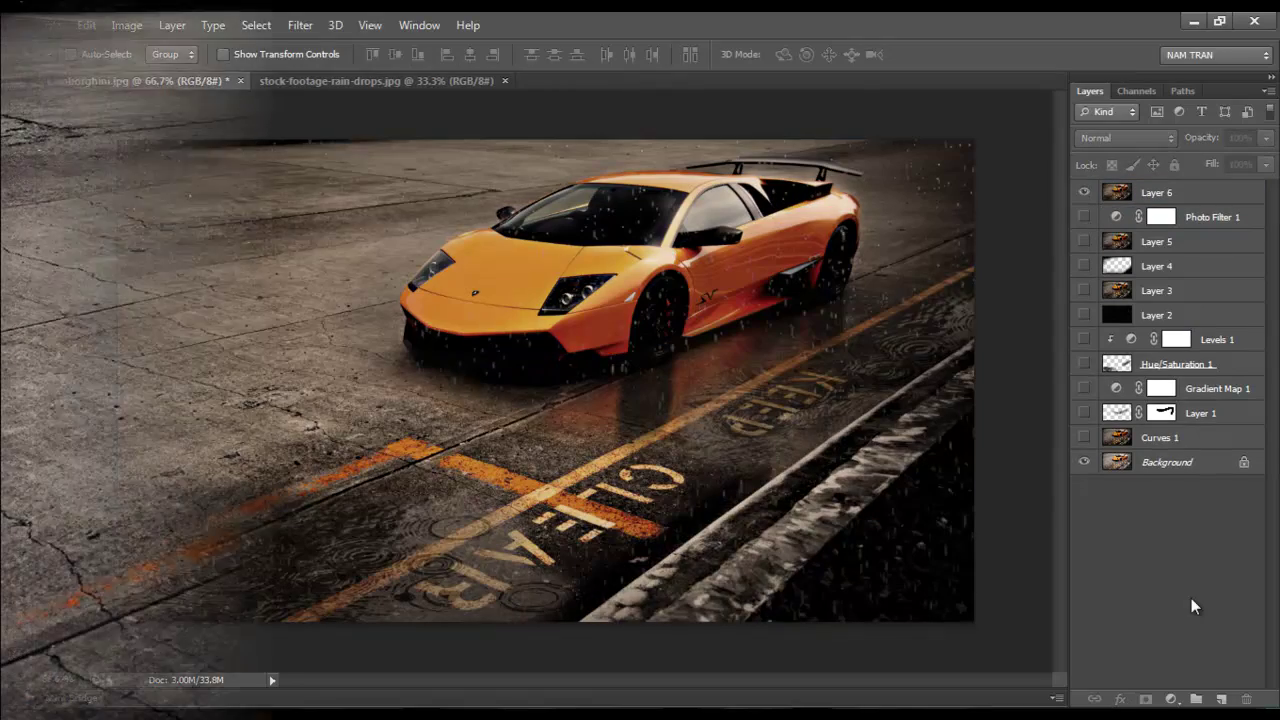